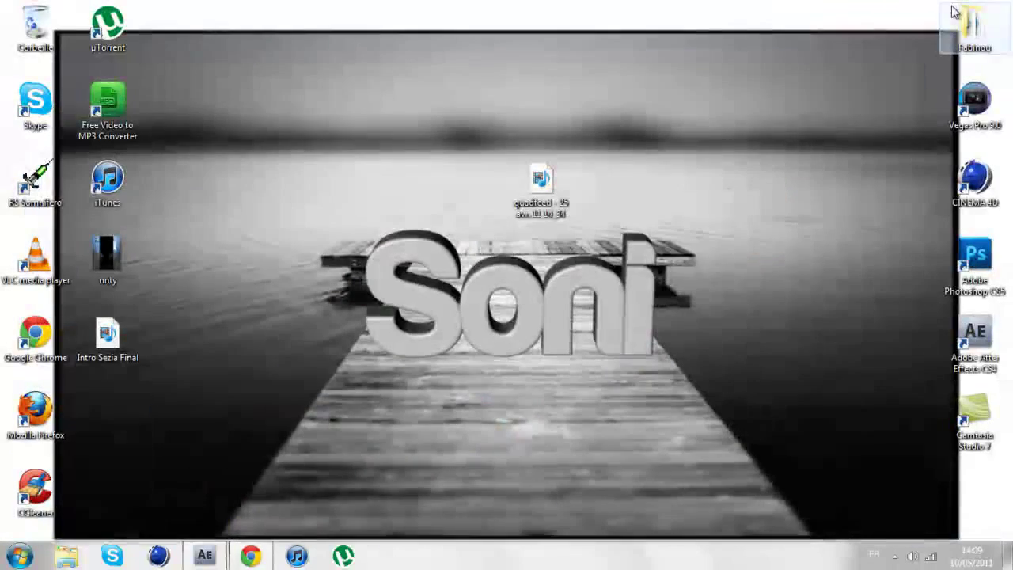
- Switch to After Effects and create a new composition with the HDV/HDTV 720 29,97 preset and a 0;00;30;00 duration
left_click(220, 559)
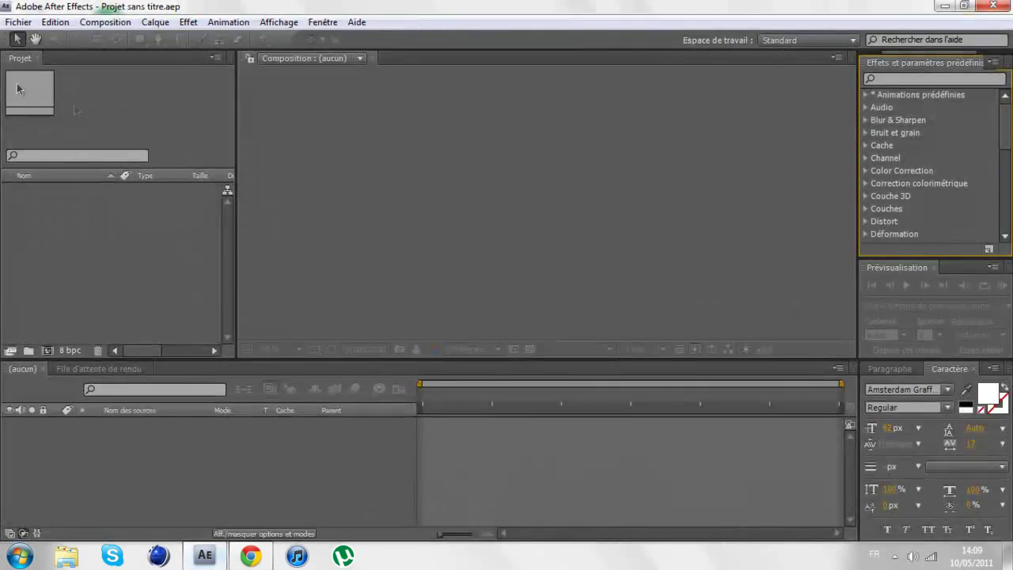
left_click(105, 21)
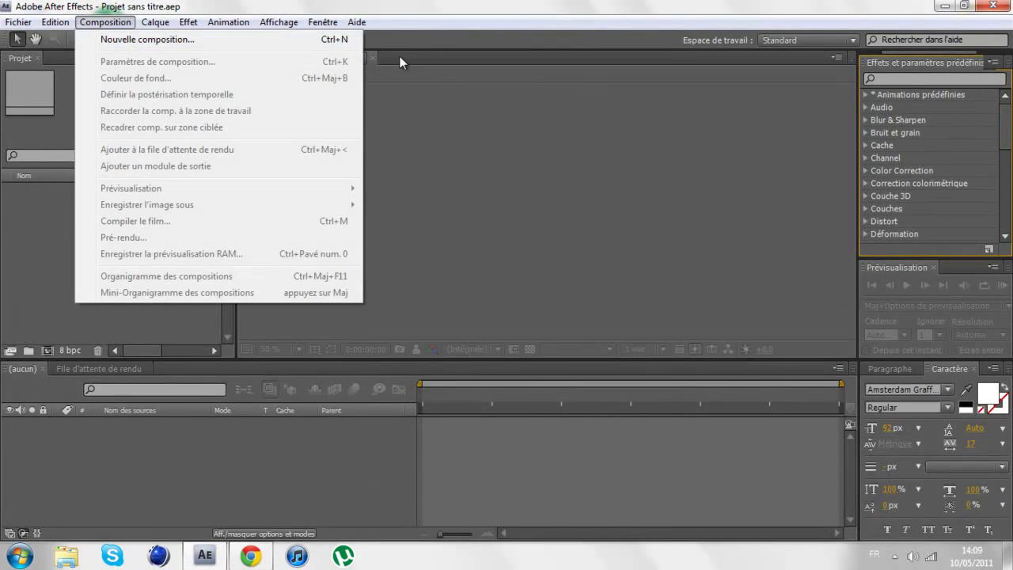
left_click(305, 39)
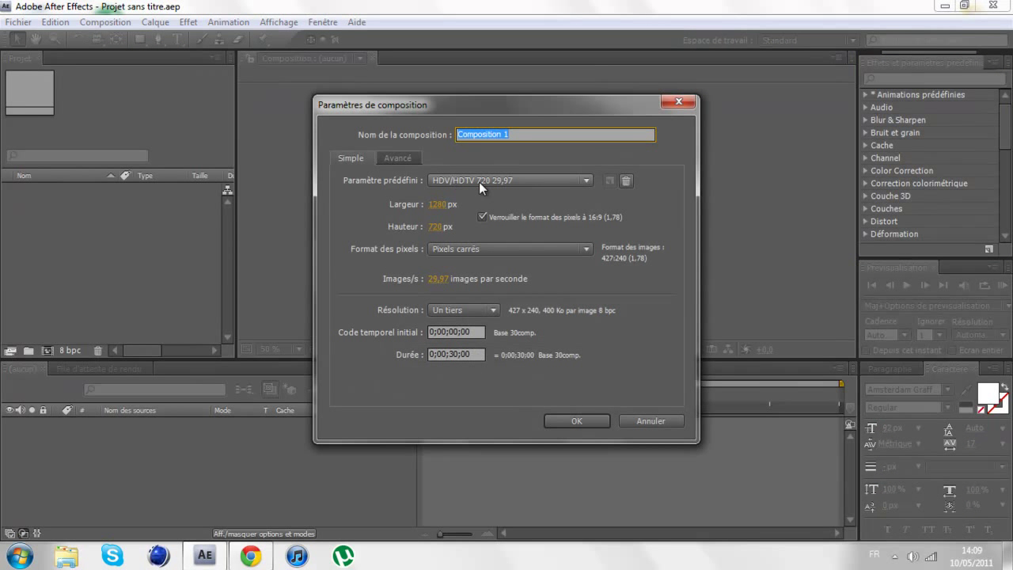
left_click(587, 420)
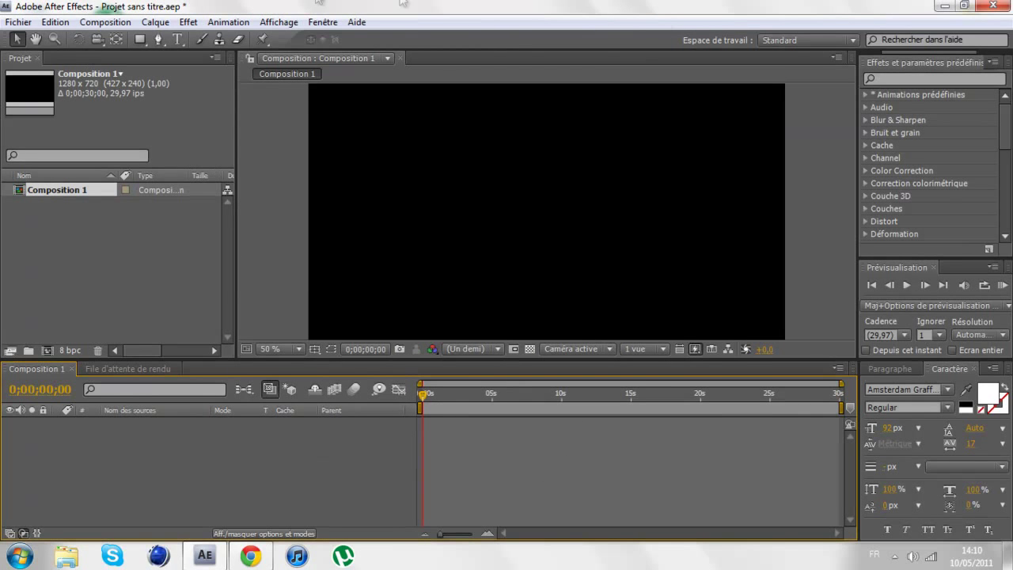
- Import the quadfeed video from the desktop into the project and add it as a layer in Composition 1
left_click(942, 6)
left_click_drag(546, 204, 53, 264)
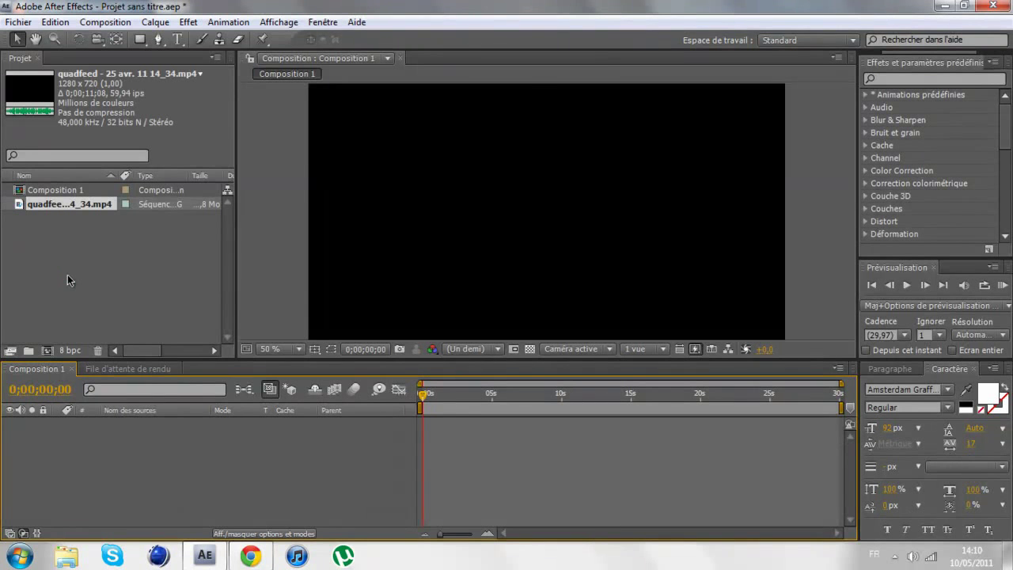
left_click_drag(64, 204, 131, 467)
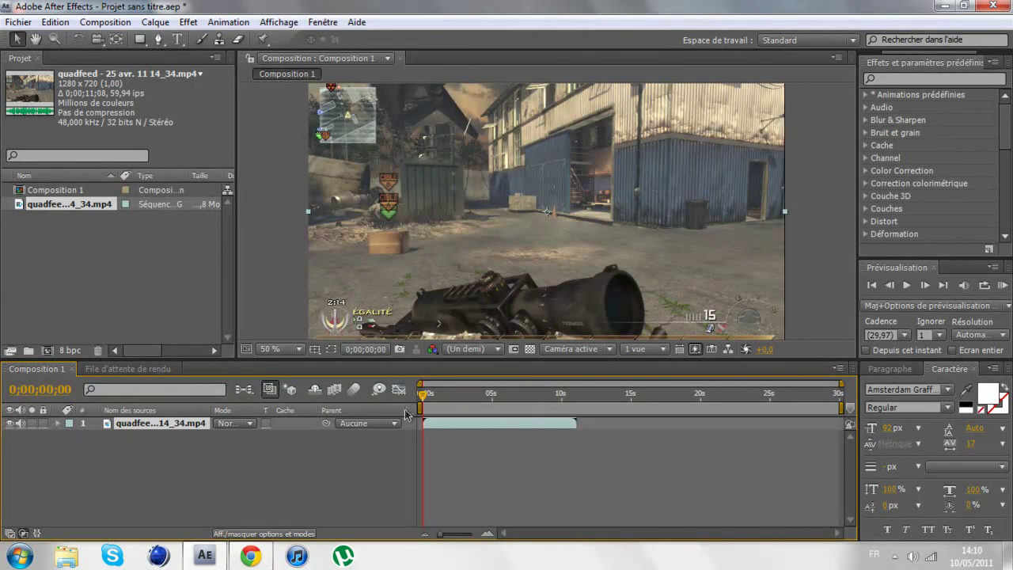
- Apply the Video Copilot Twitch effect to the quadfeed layer
left_click(899, 78)
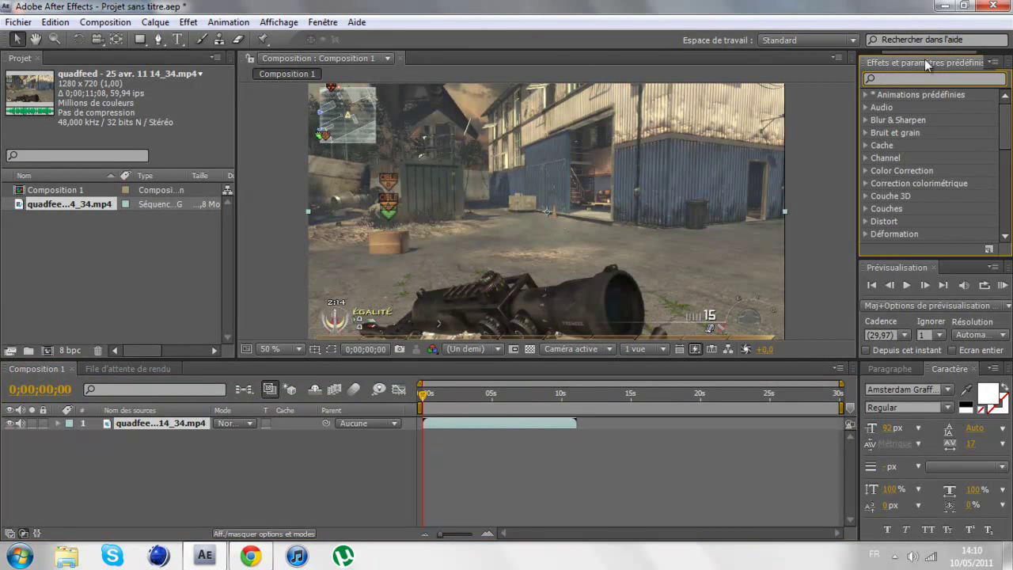
left_click(187, 22)
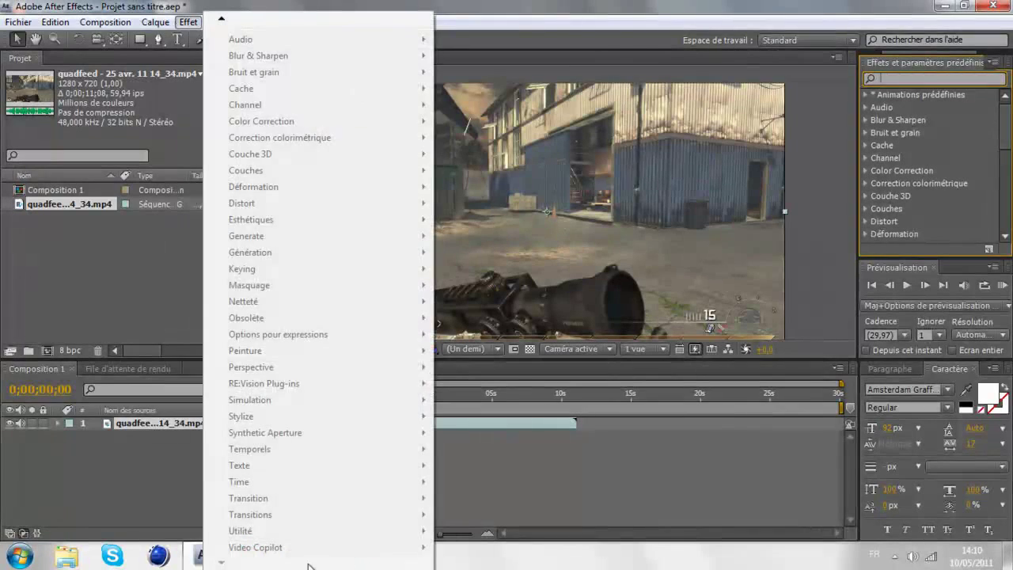
left_click(360, 6)
left_click(152, 427)
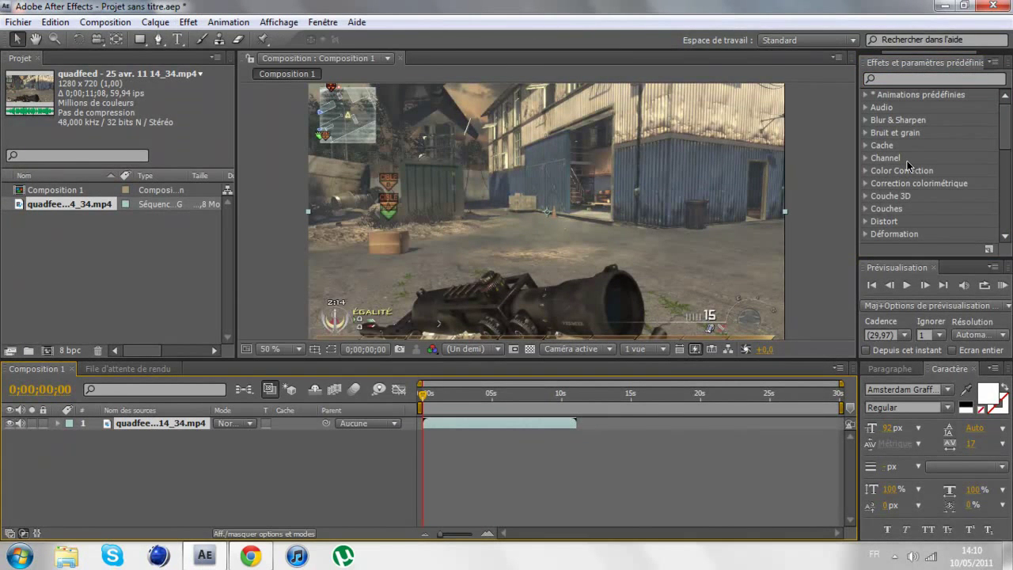
left_click(187, 21)
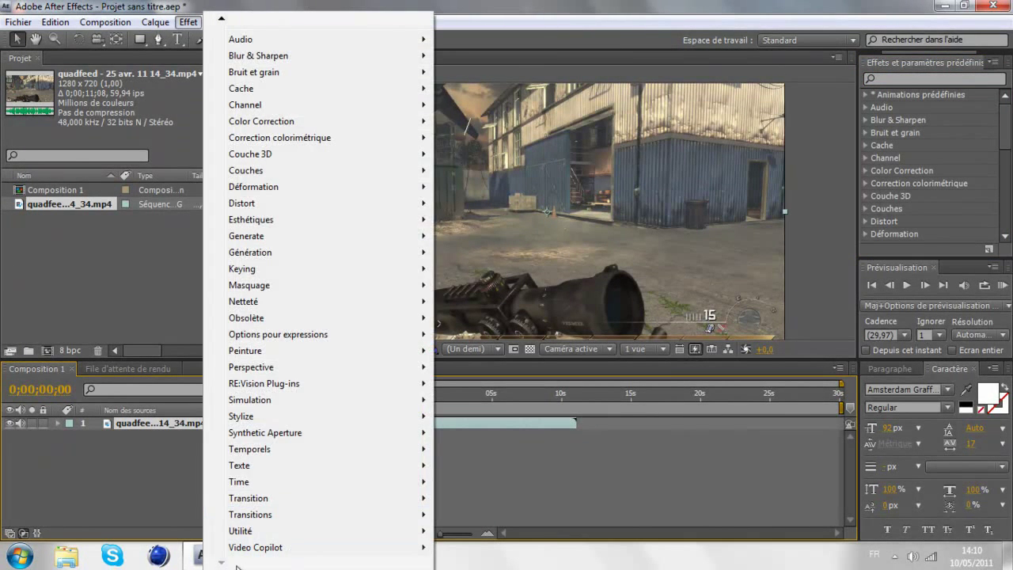
mouse_move(255, 552)
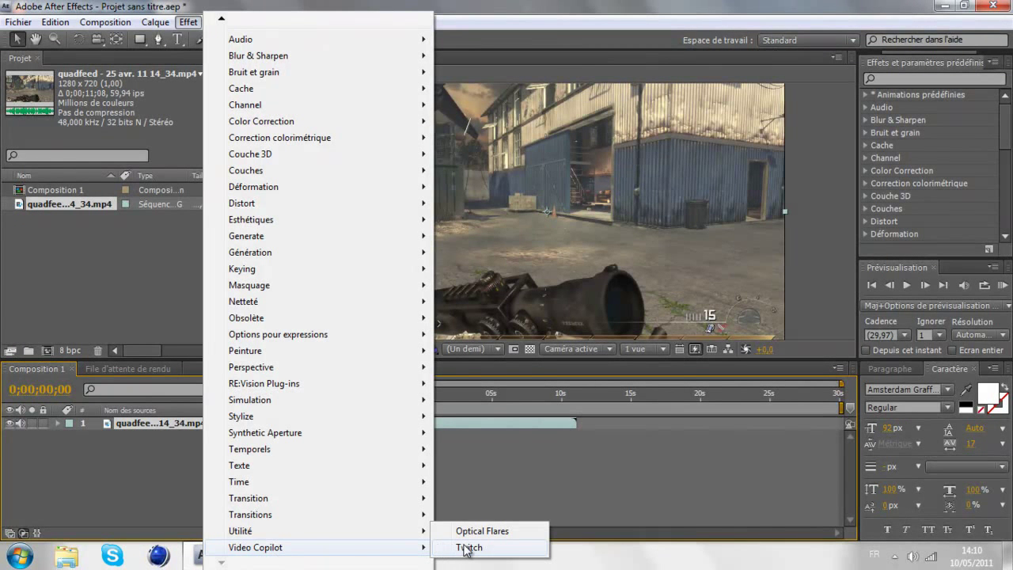
left_click(468, 548)
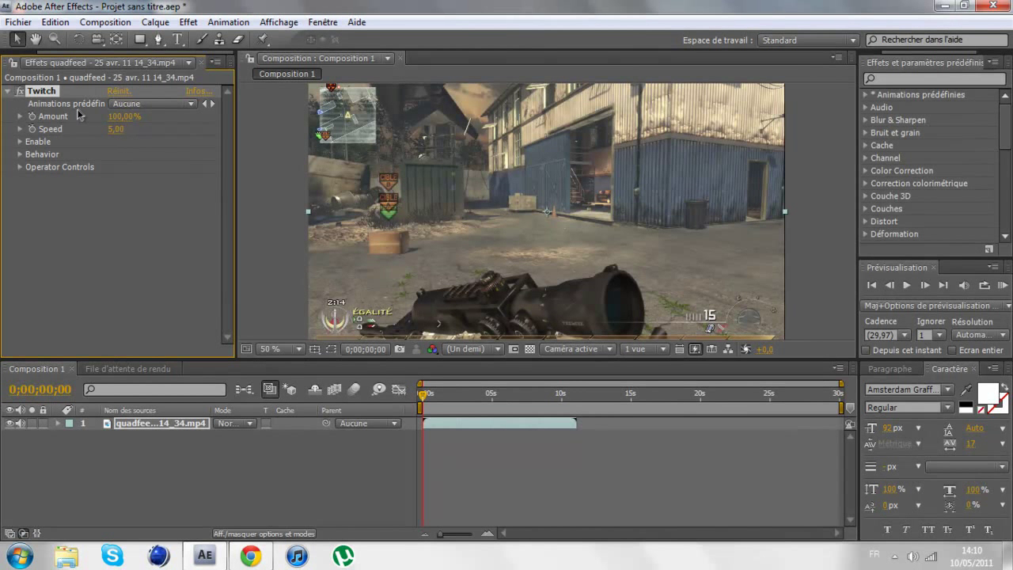
- Try out Twitch's individual Enable options, including Scale and Slide, switching each one on and off again
left_click(19, 142)
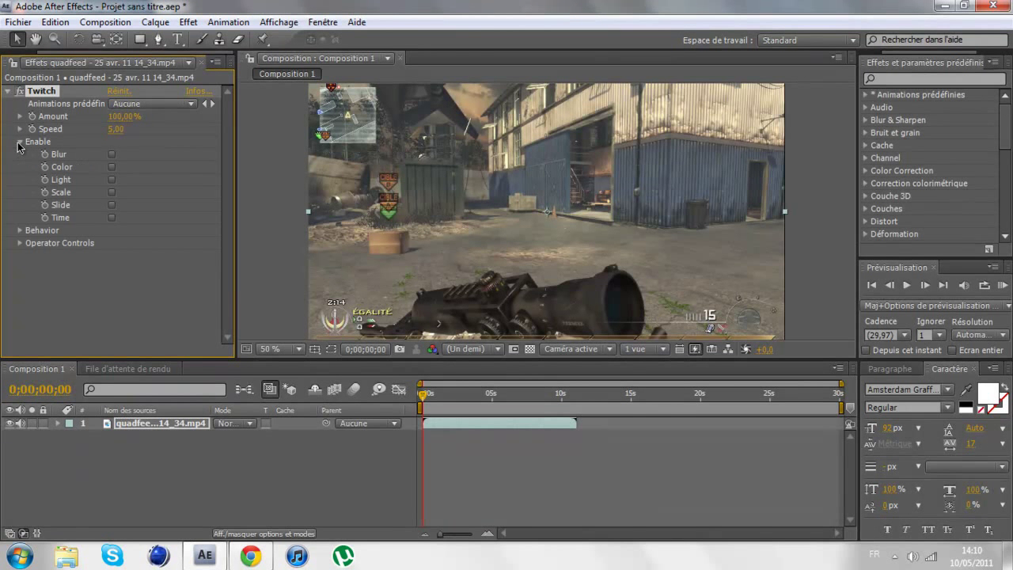
left_click(112, 155)
left_click(111, 155)
left_click(111, 167)
left_click(112, 180)
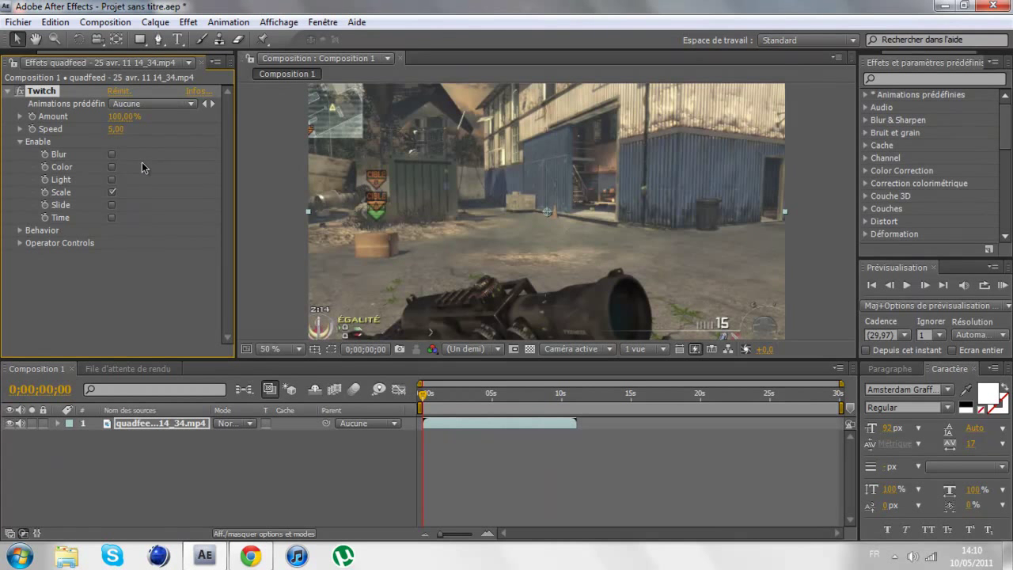
left_click(111, 192)
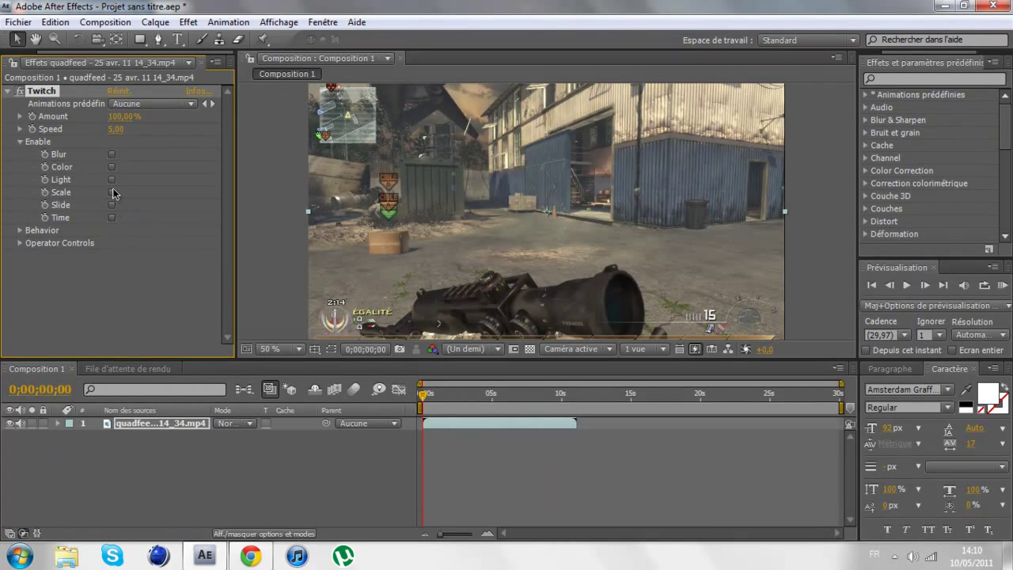
left_click(112, 207)
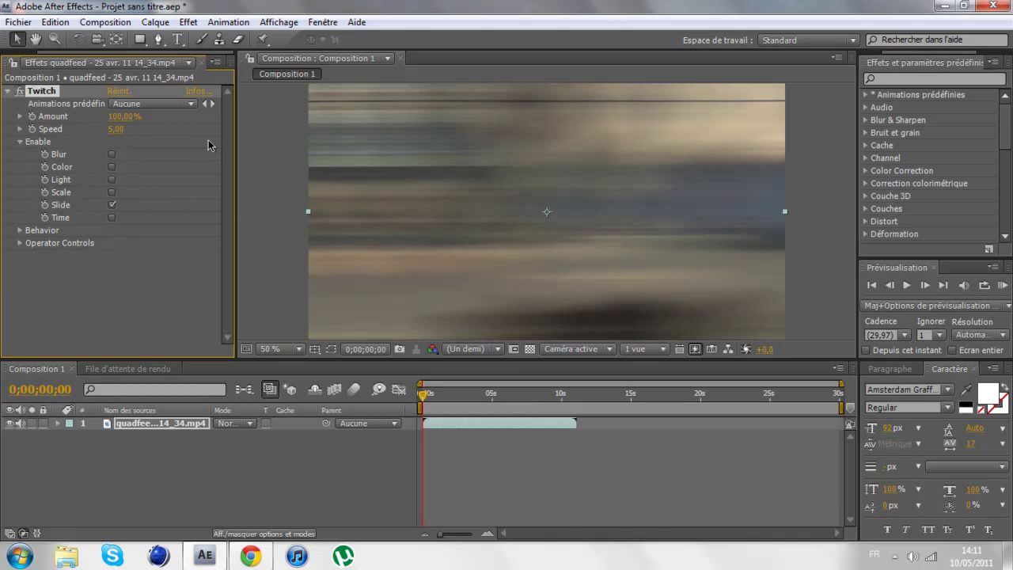
left_click(111, 205)
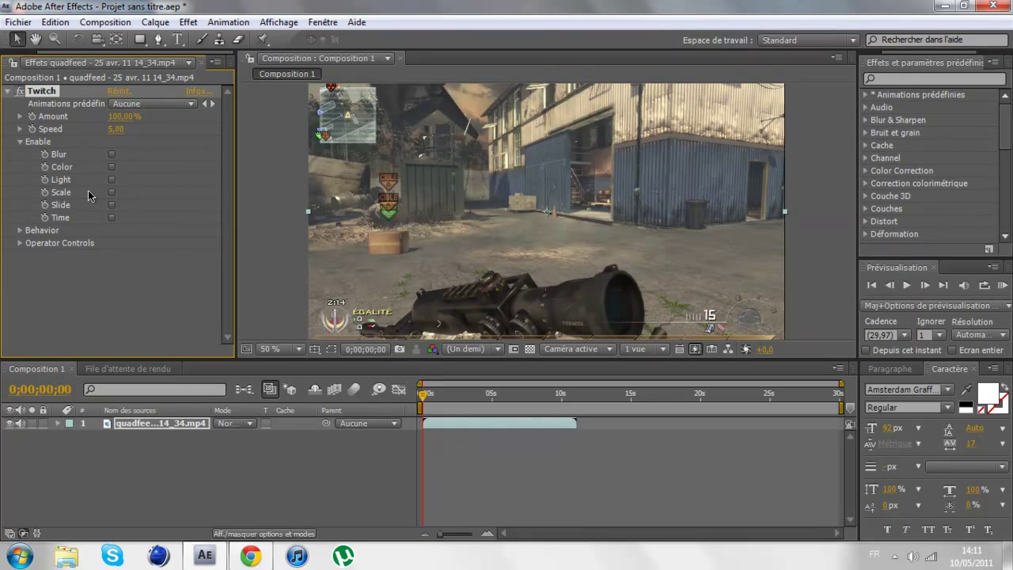
- Start keyframing Twitch's Light, Scale and Slide options at 0;00;00;00, leaving all three switched off
left_click_drag(425, 398, 456, 395)
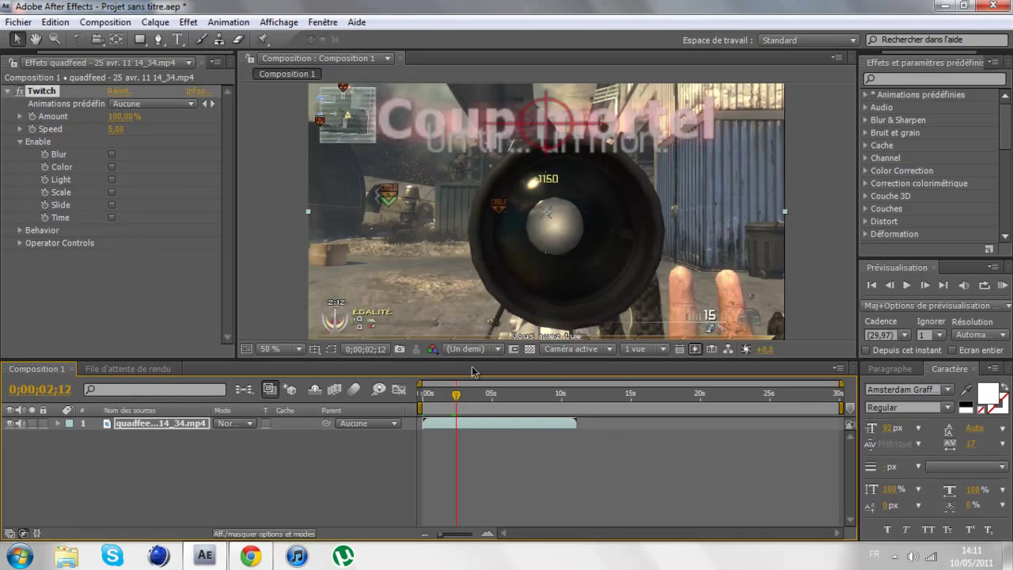
left_click_drag(457, 397, 372, 394)
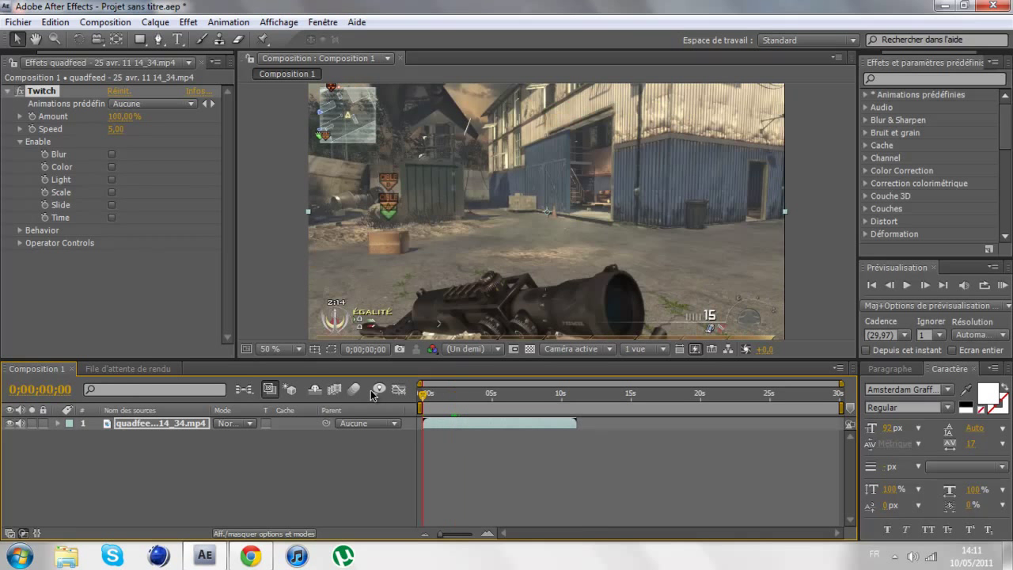
left_click(45, 180)
left_click(45, 192)
left_click(45, 205)
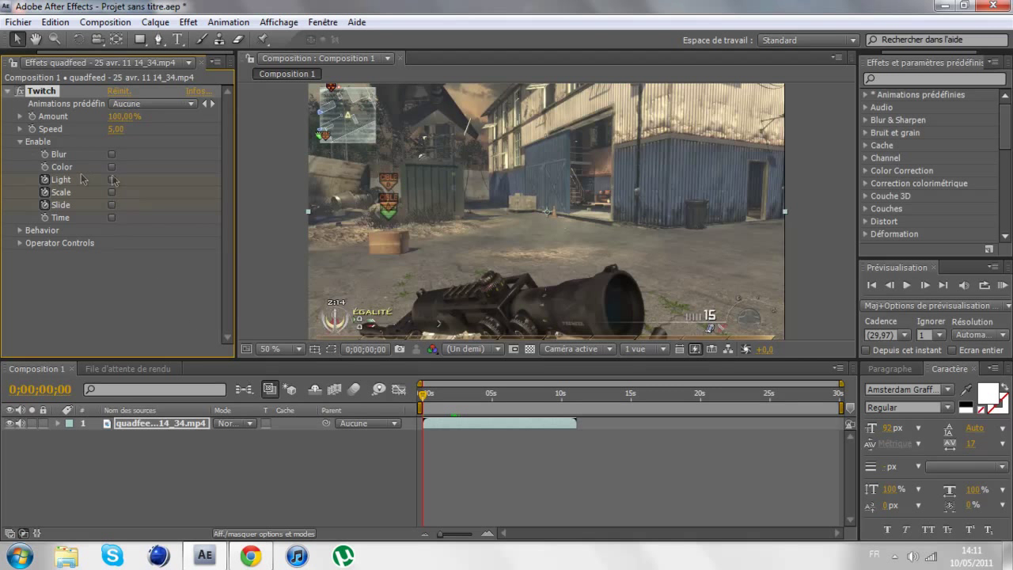
- Switch on Twitch's Light, Scale and Slide options at 0;00;02;11, the moment of the kill shot
left_click_drag(428, 396, 457, 398)
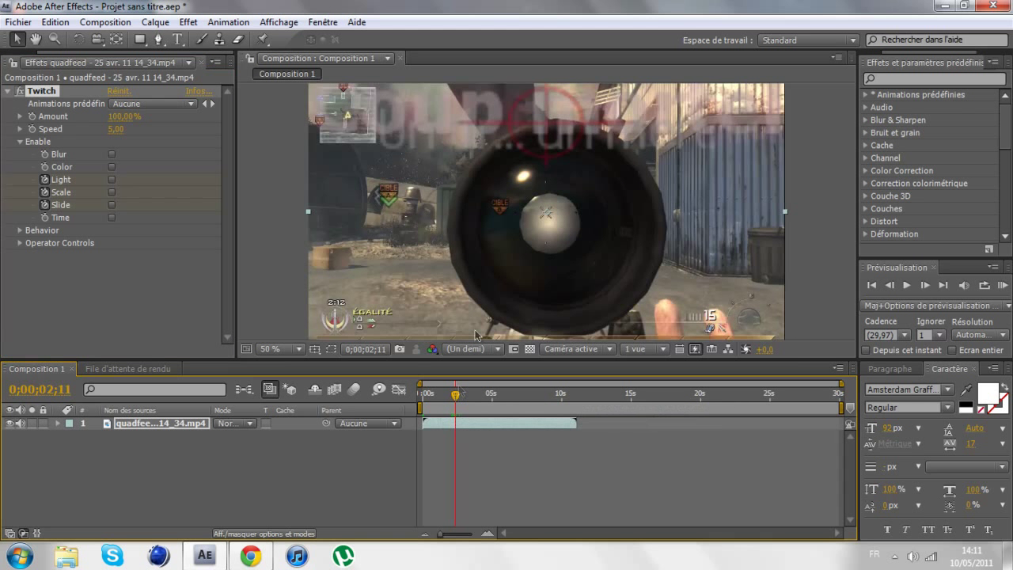
left_click(111, 179)
left_click(111, 192)
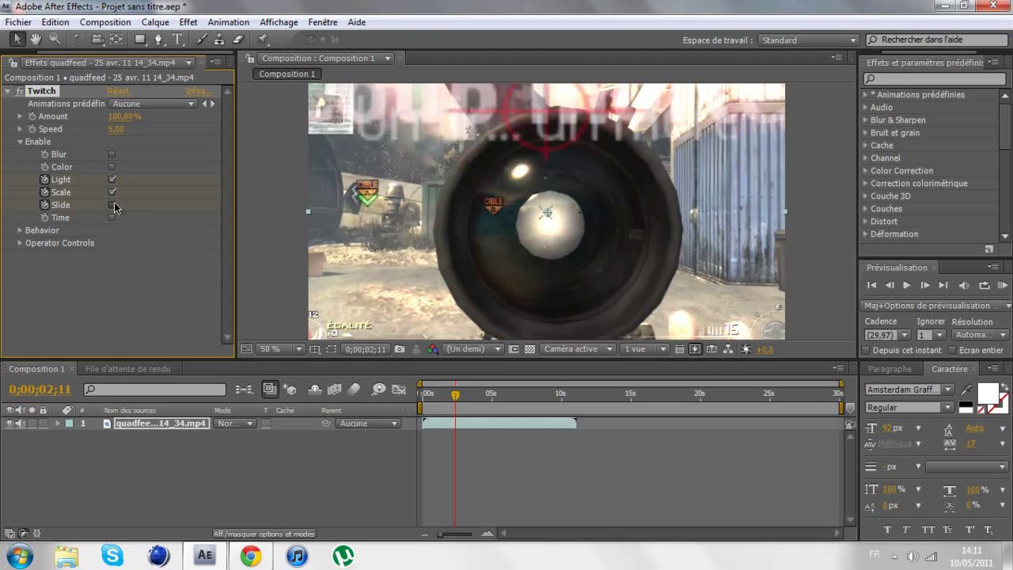
left_click(113, 205)
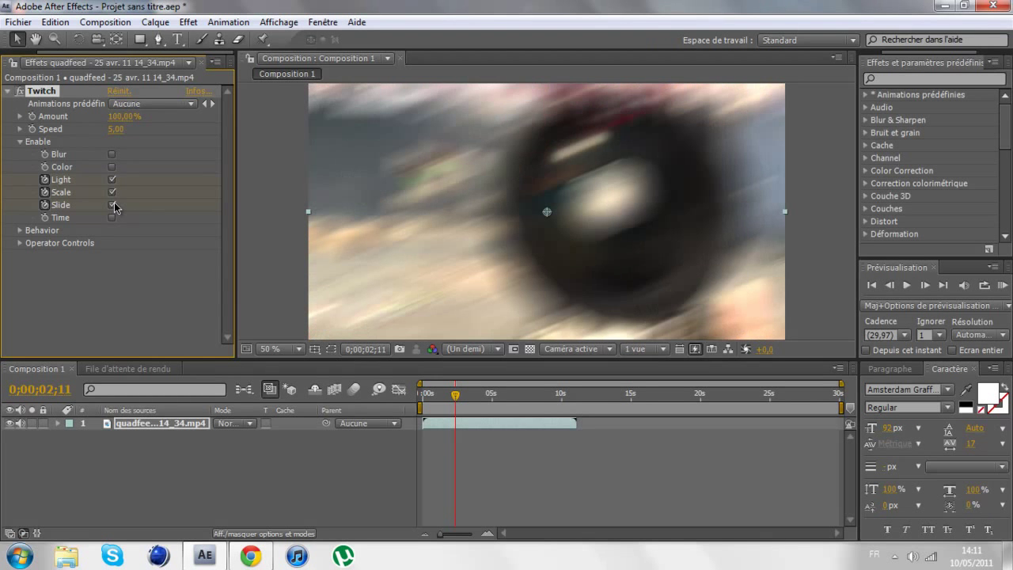
- Scrub through the footage before 0;00;02;11 to check where the Twitch effect starts, ending back at 0;00;02;11
left_click_drag(456, 395, 451, 395)
left_click(443, 396)
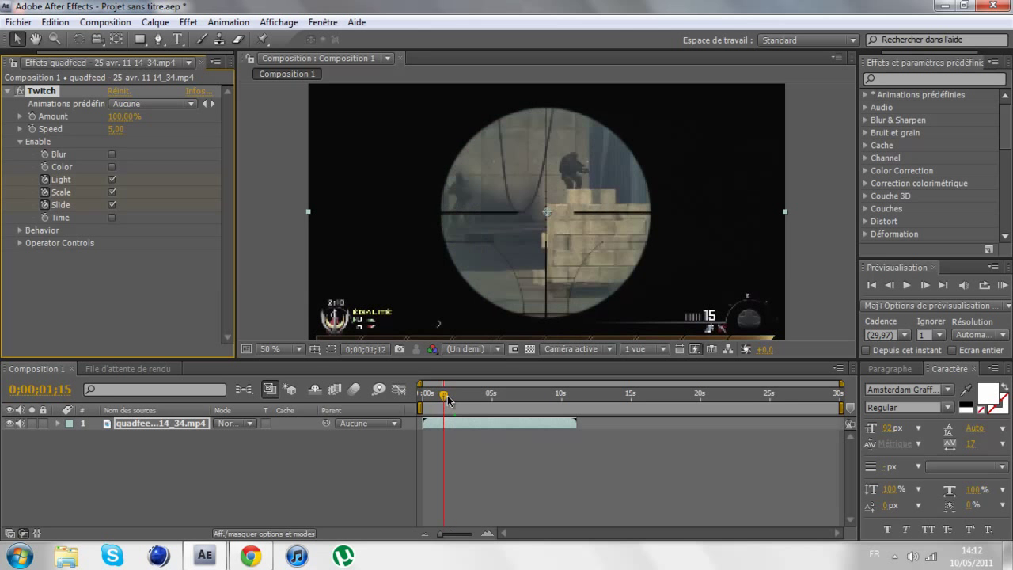
left_click(452, 396)
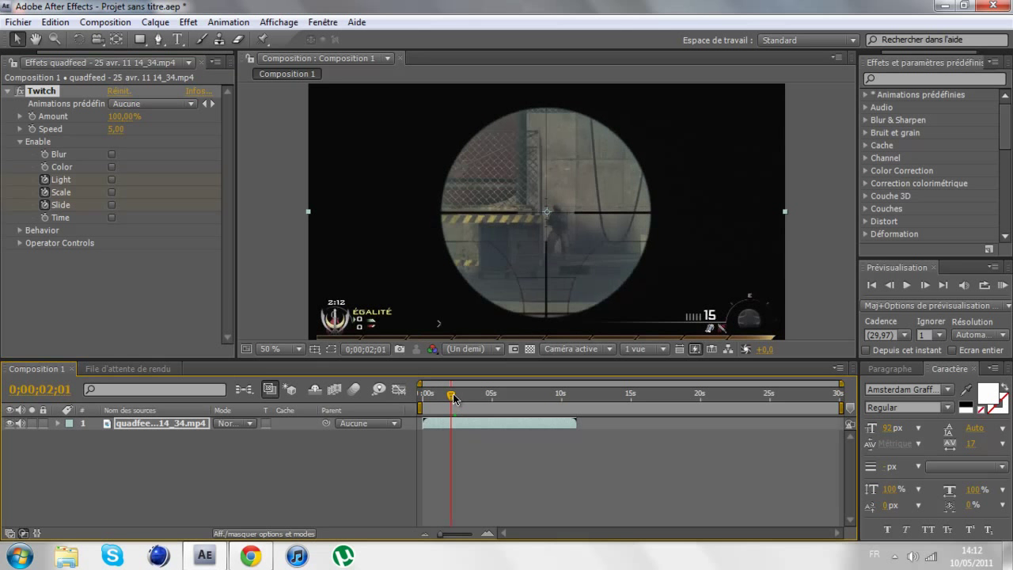
left_click_drag(455, 398, 457, 396)
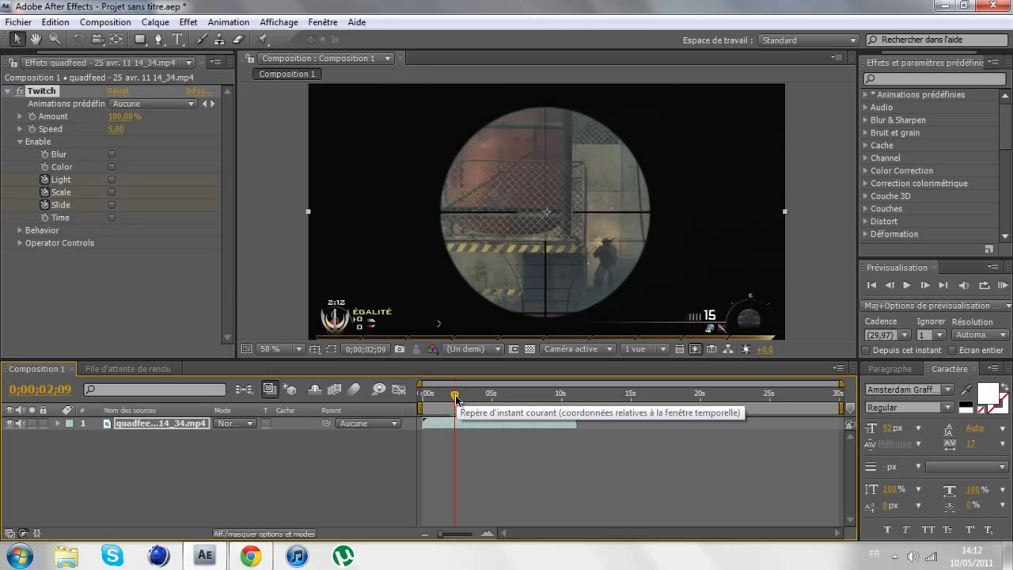
left_click_drag(456, 397, 458, 398)
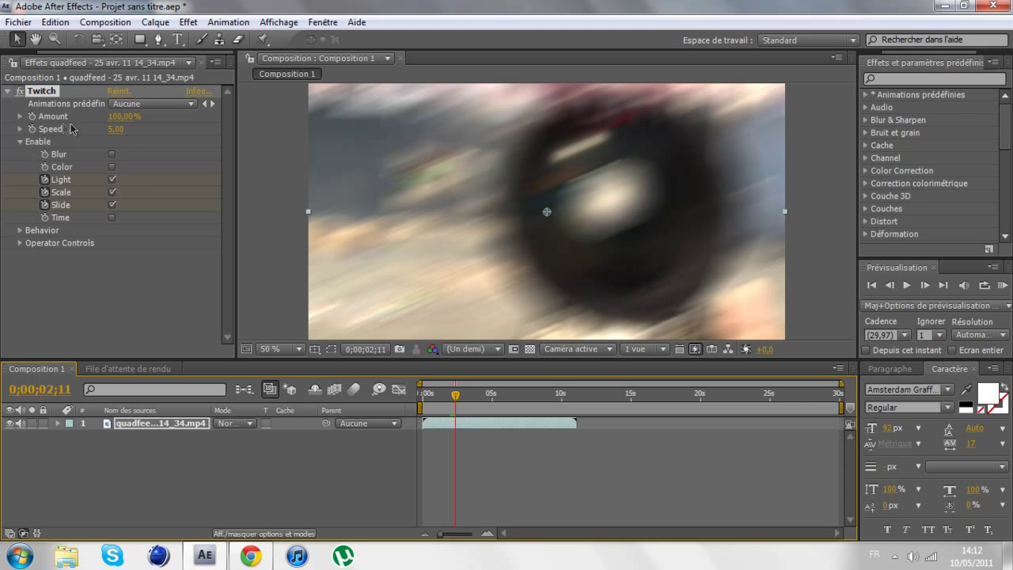
- Set the Twitch effect's Amount to 60% and its Speed to 3
left_click_drag(130, 117, 97, 128)
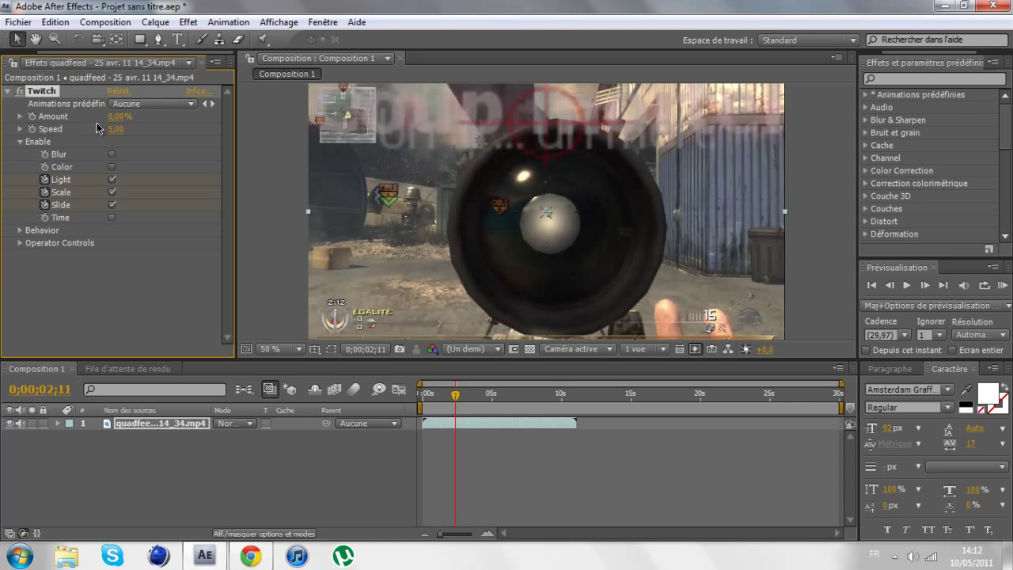
left_click_drag(122, 116, 79, 133)
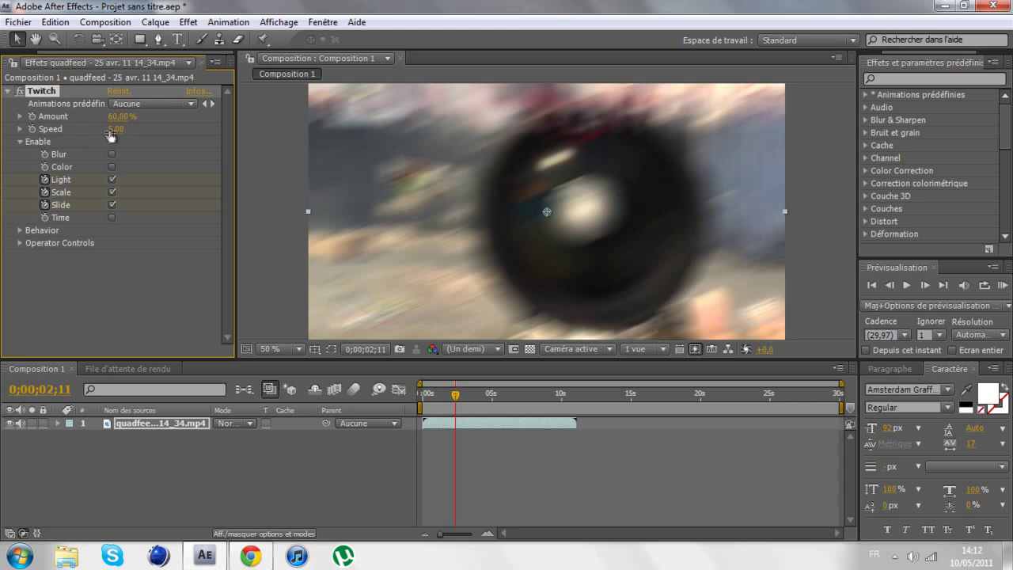
left_click(115, 129)
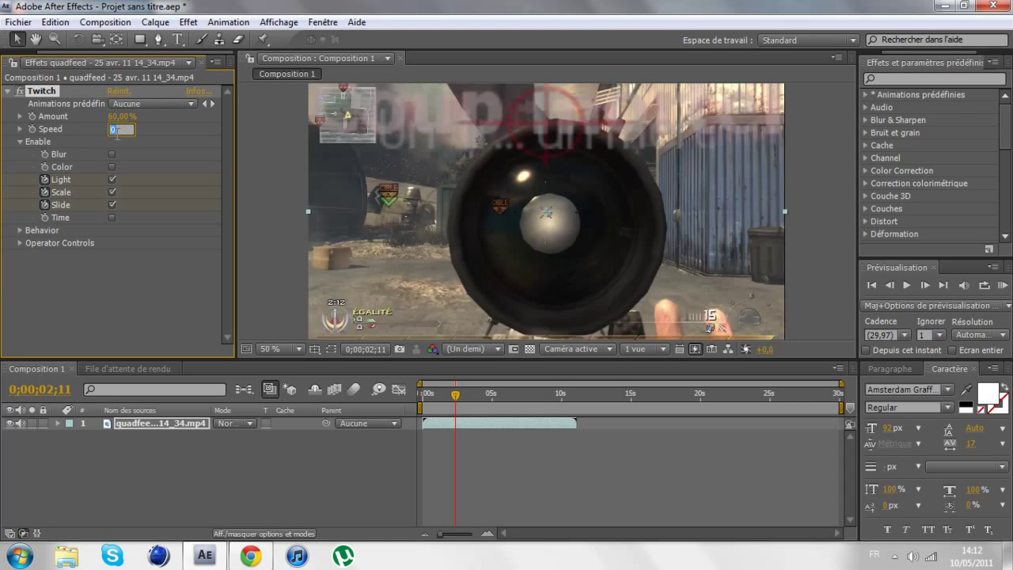
key("Return")
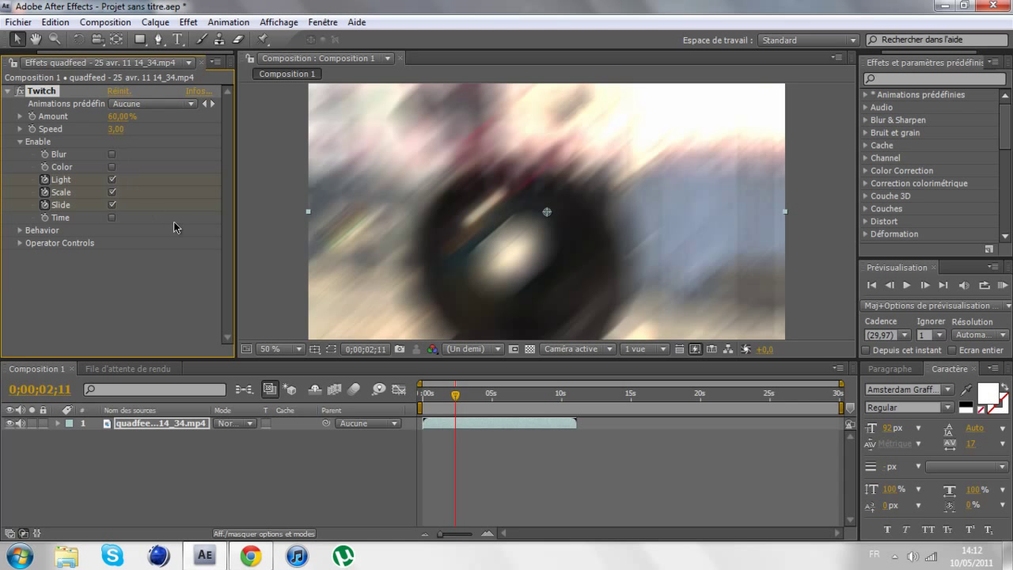
- Play the preview from 0;00;02;11 to 0;00;03;10 and switch off Twitch's Light, Scale and Slide options there
left_click(907, 285)
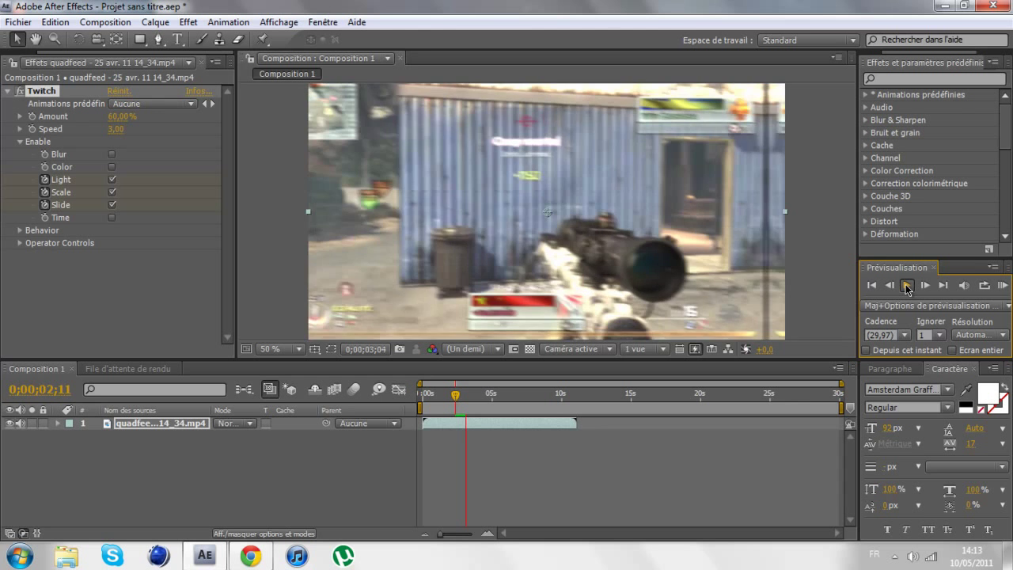
left_click(907, 286)
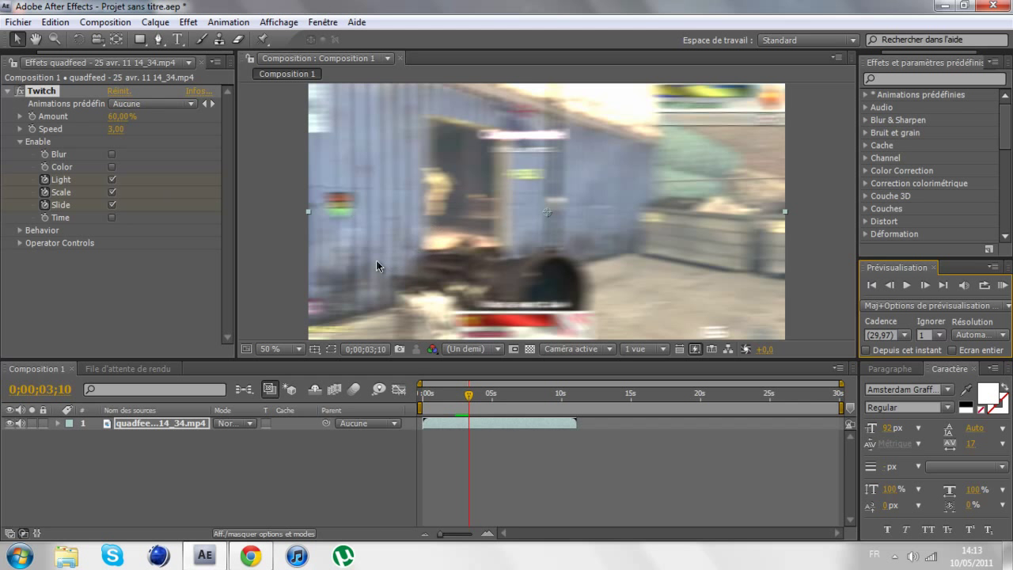
left_click(112, 180)
left_click(112, 192)
left_click(113, 205)
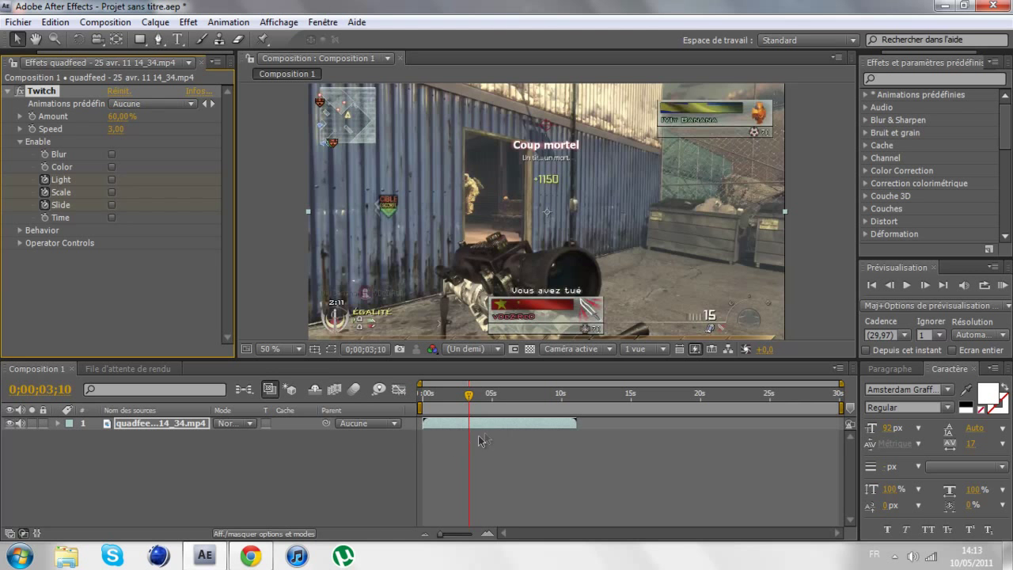
- Preview the Twitch animation from 0;00;02;06
left_click_drag(470, 395, 454, 406)
left_click(906, 286)
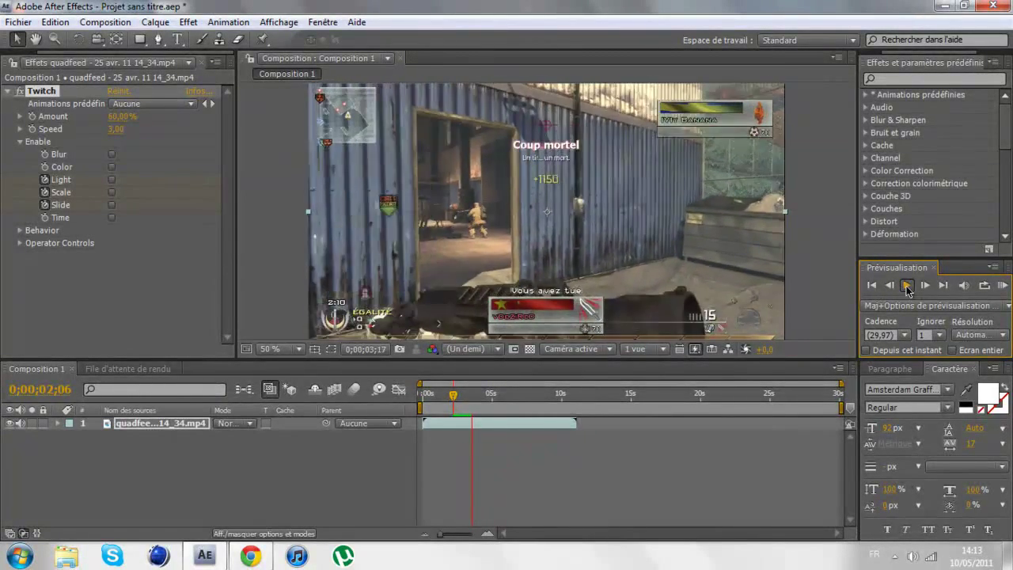
- Stop the preview, lower the composition view's resolution to Un tiers and replay the Twitch animation from 0;00;02;06
left_click(908, 286)
left_click(498, 349)
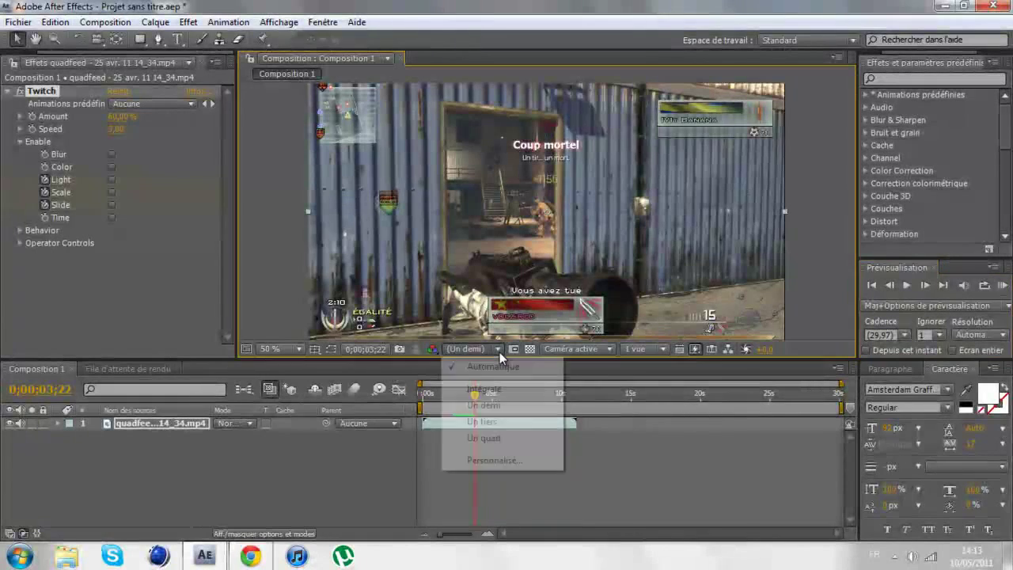
left_click(498, 417)
left_click(453, 393)
left_click(906, 285)
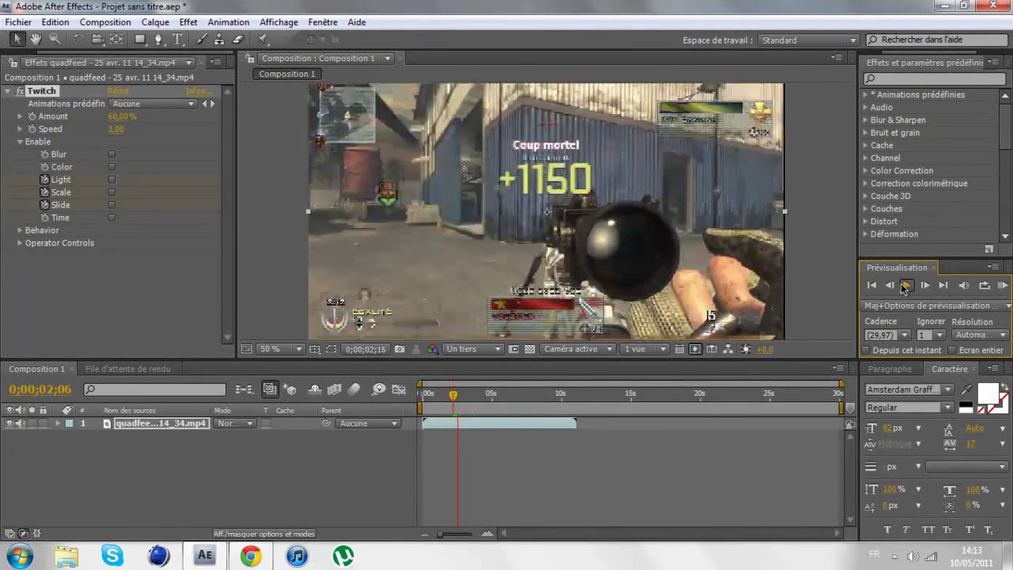
left_click(906, 285)
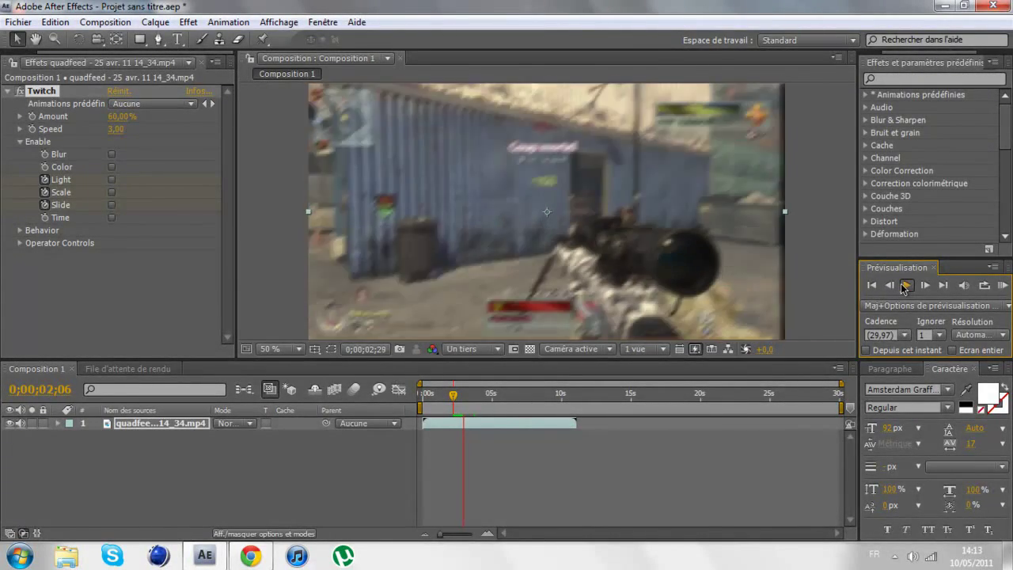
- Set the composition view's resolution back to Automatique and preview from 0;00;02;29
left_click(498, 349)
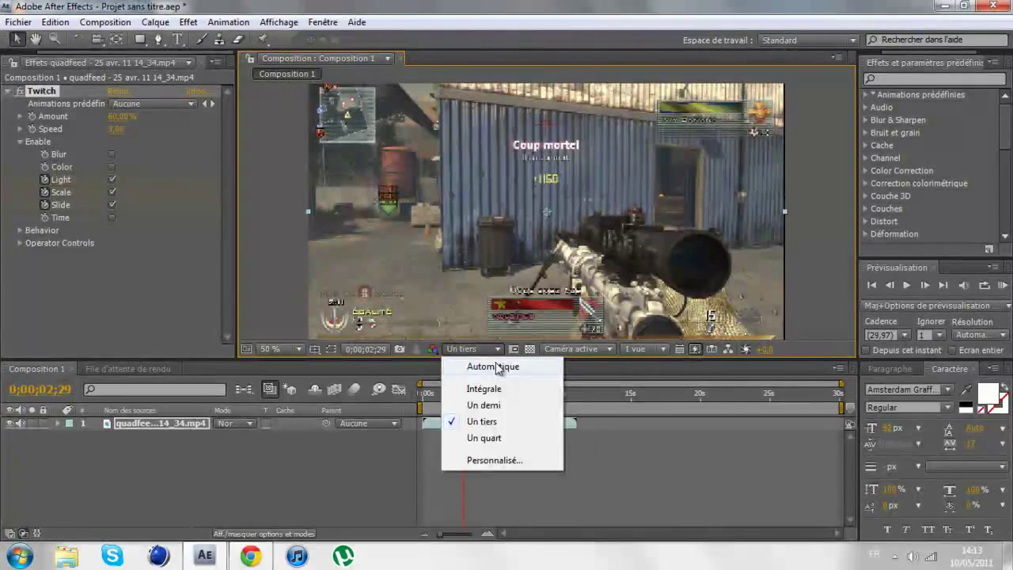
left_click(479, 361)
left_click(906, 284)
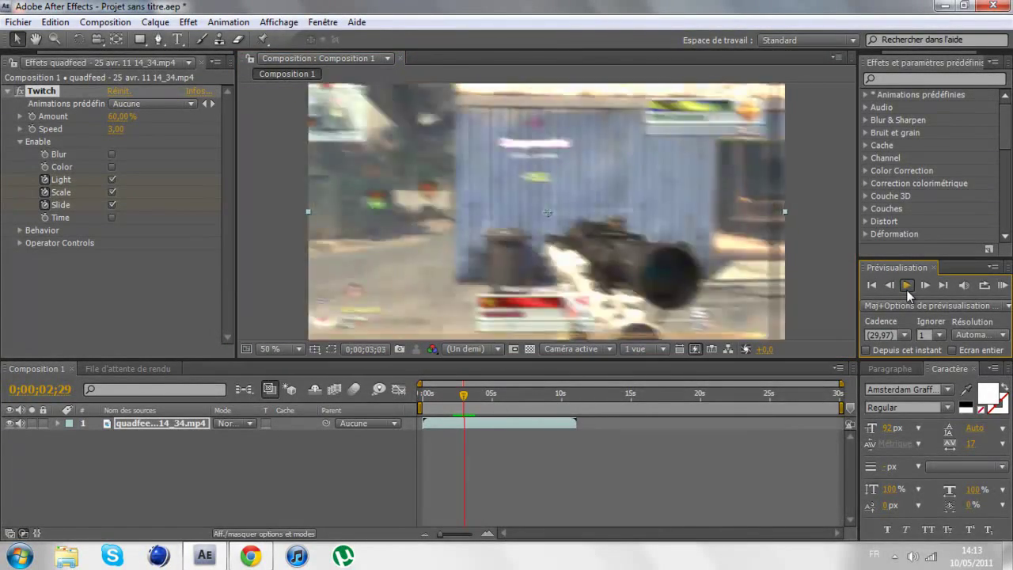
- Move to 0;00;02;22, expand Twitch's Operator Controls and set the Slide group's RGB value to 100%
left_click_drag(467, 394, 460, 393)
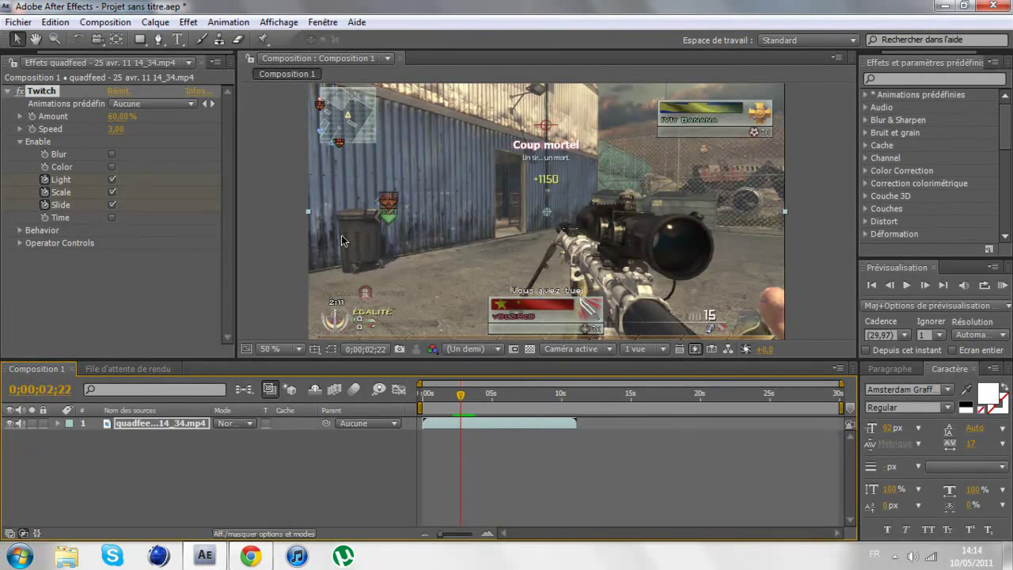
left_click(19, 243)
left_click_drag(229, 164, 231, 241)
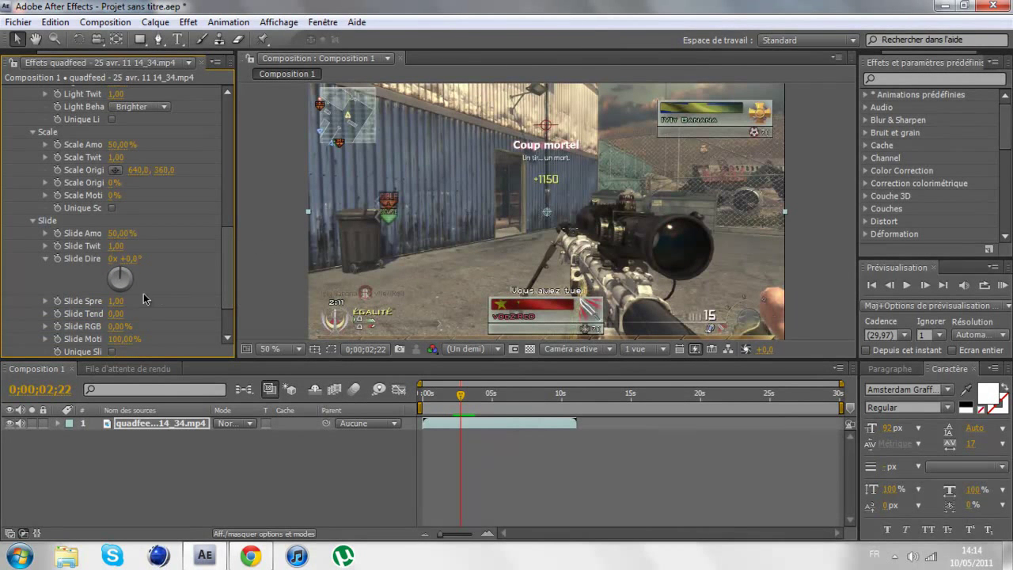
scroll(228, 256, "down", 2)
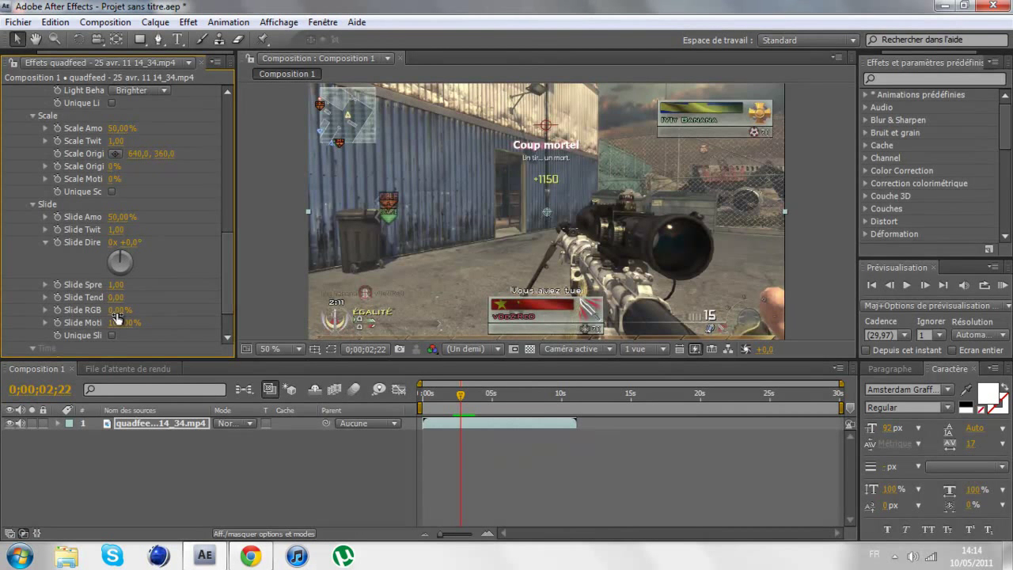
scroll(118, 316, "up", 5)
left_click(33, 306)
scroll(87, 333, "down", 2)
left_click(45, 256)
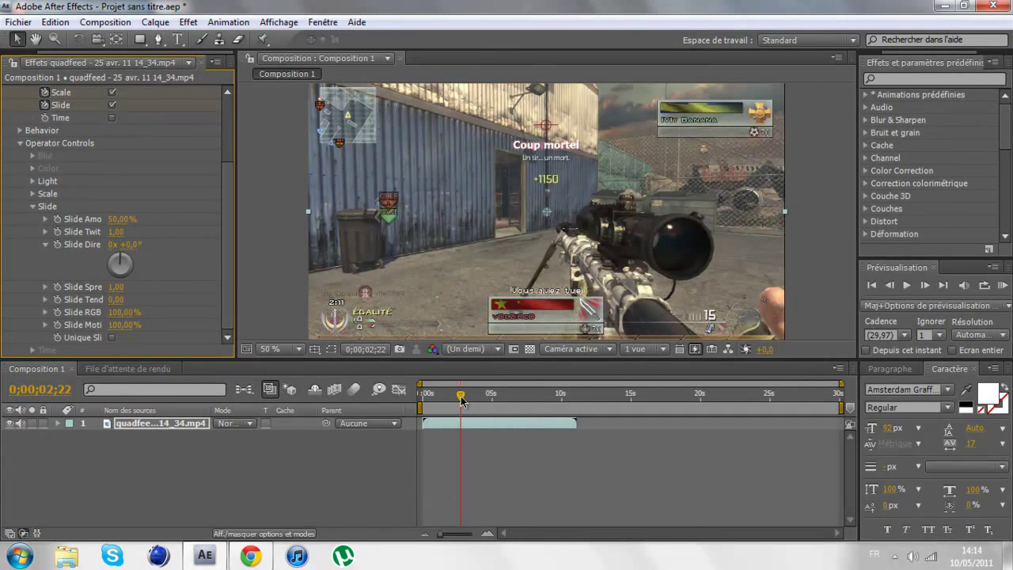
- Scrub over the kill shot to 0;00;02;14 and set Twitch's Slide RGB value to 38%
left_click_drag(461, 400, 449, 397)
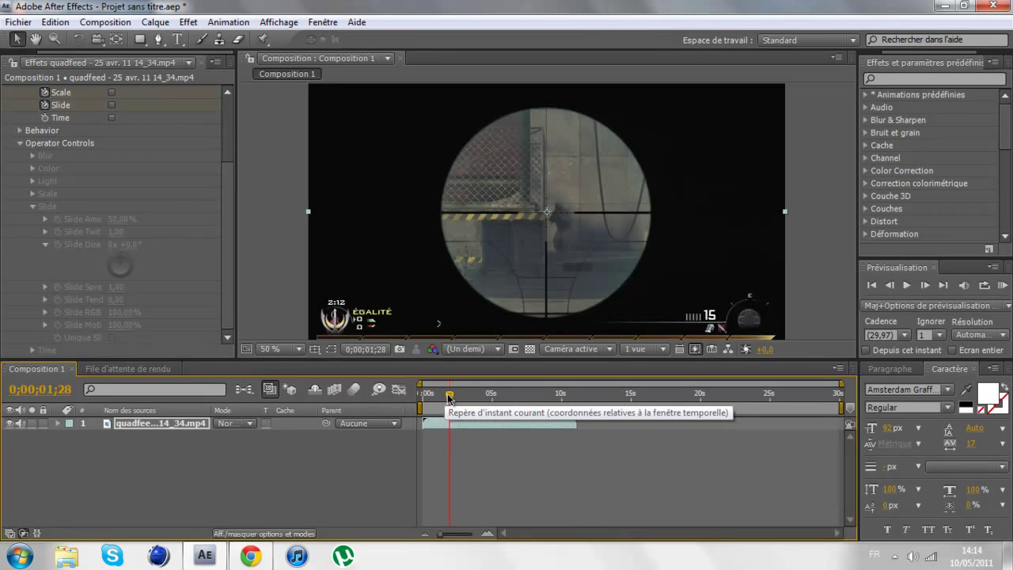
left_click_drag(448, 398, 454, 398)
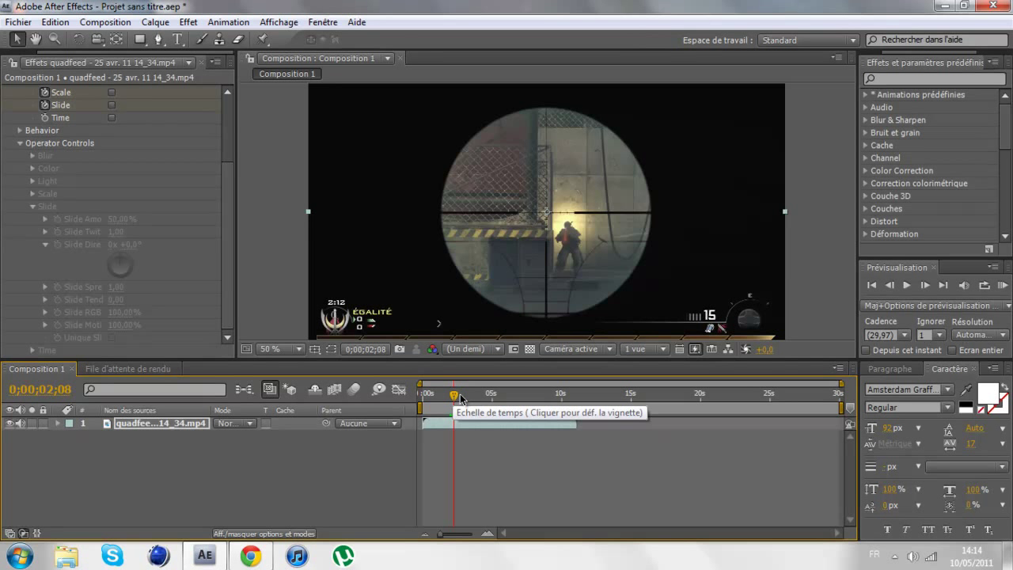
left_click_drag(461, 398, 451, 401)
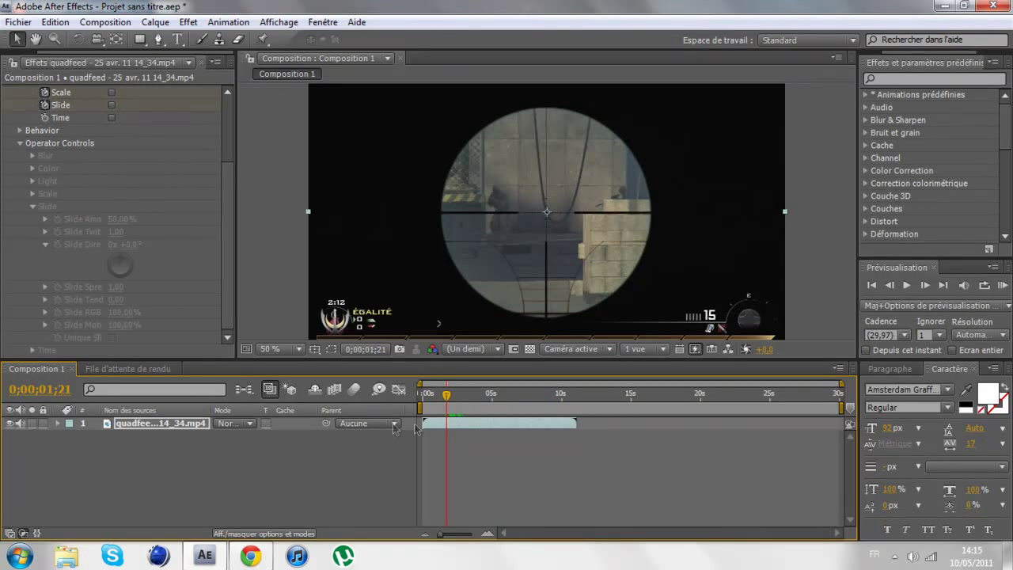
left_click_drag(448, 399, 461, 405)
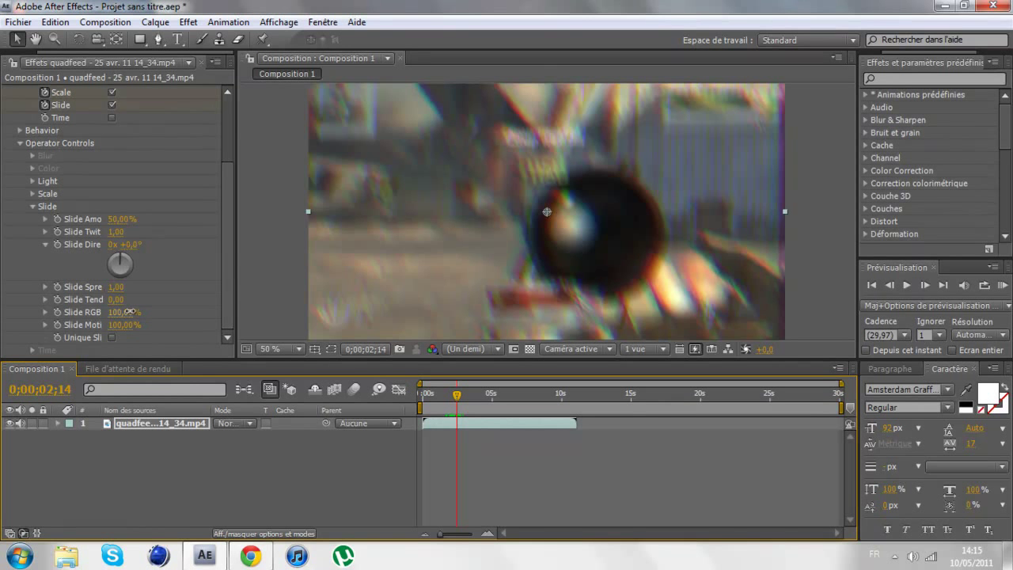
left_click_drag(119, 312, 119, 317)
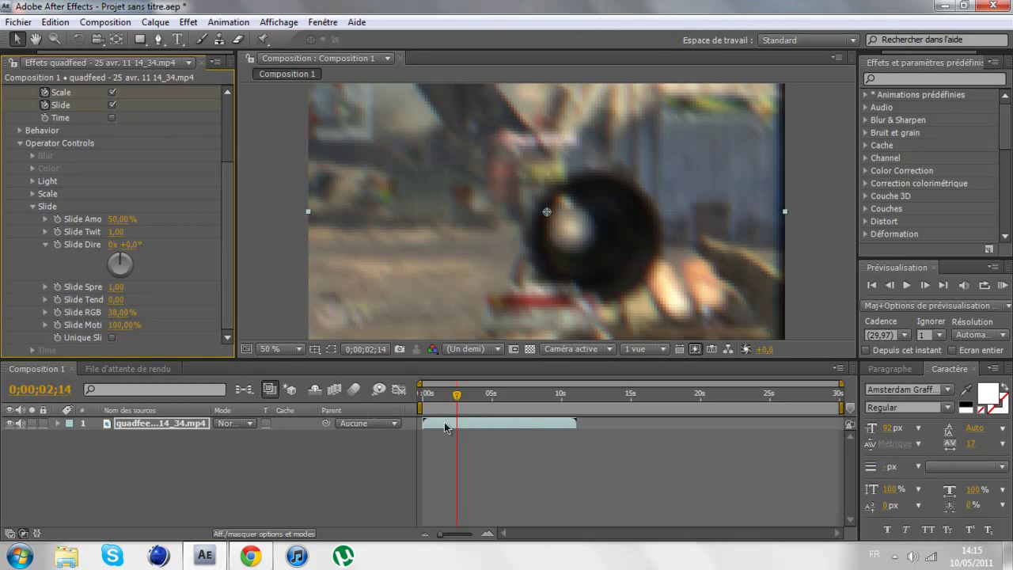
- Preview the Twitch animation from 0;00;01;15 to 0;00;03;00, and return the current time to 0;00;02;14
left_click_drag(458, 396, 443, 395)
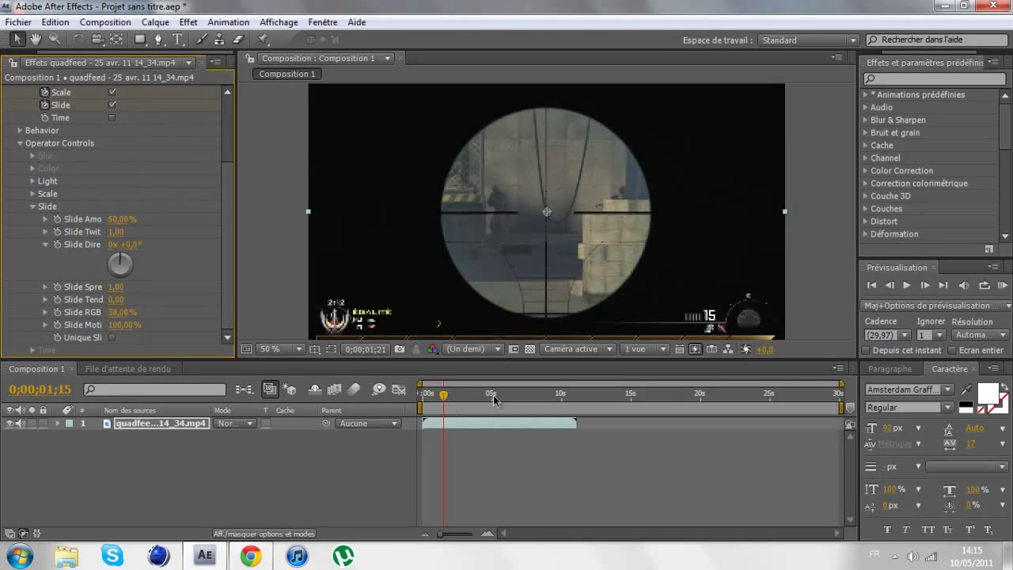
left_click(907, 285)
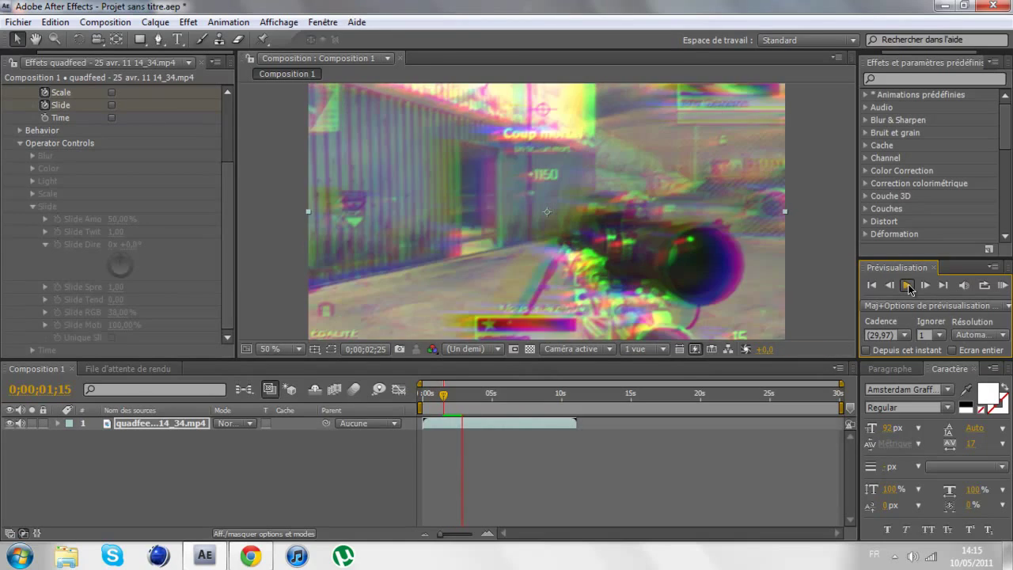
left_click(909, 286)
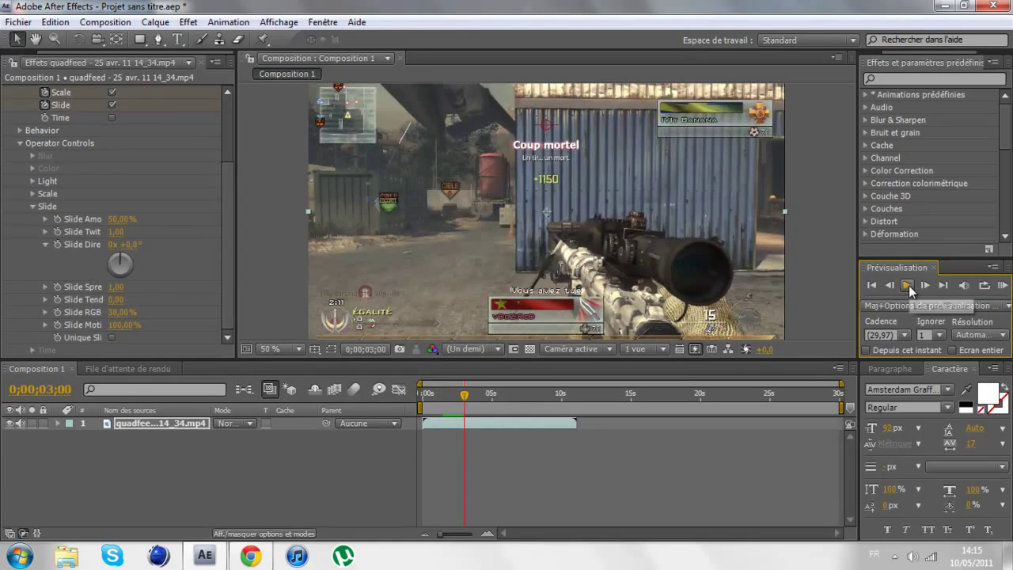
left_click(445, 394)
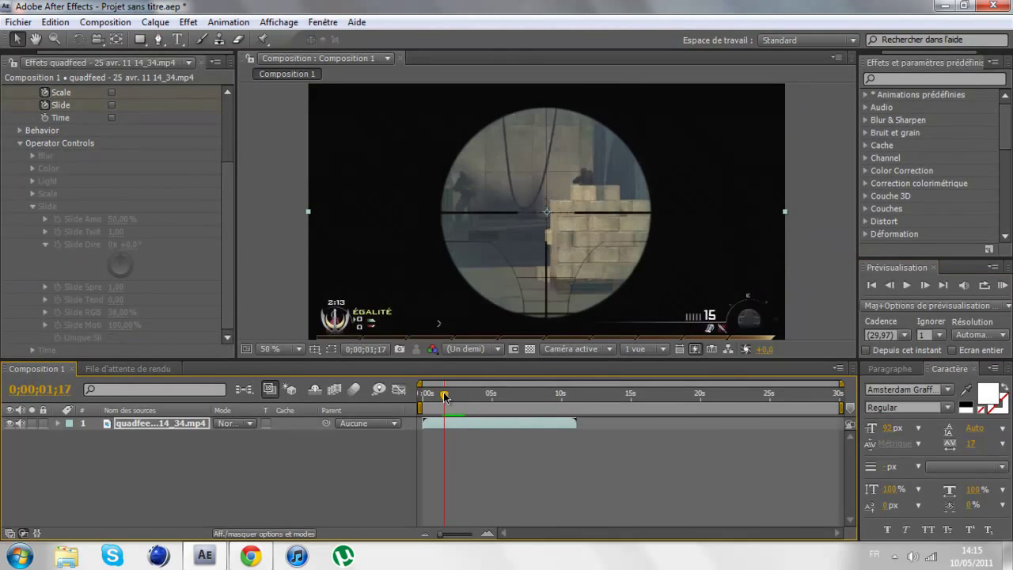
left_click_drag(445, 395, 457, 395)
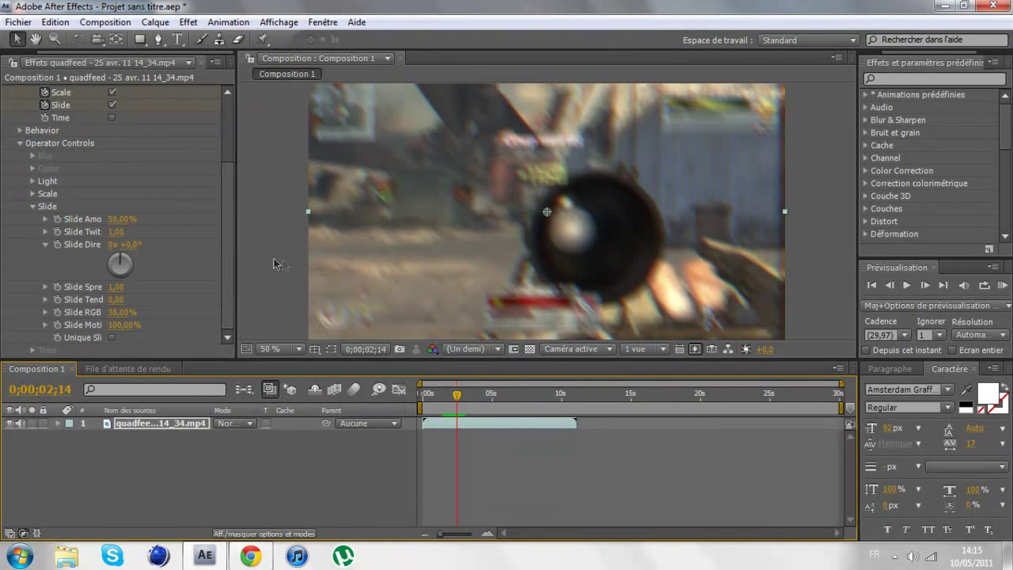
left_click_drag(232, 246, 233, 137)
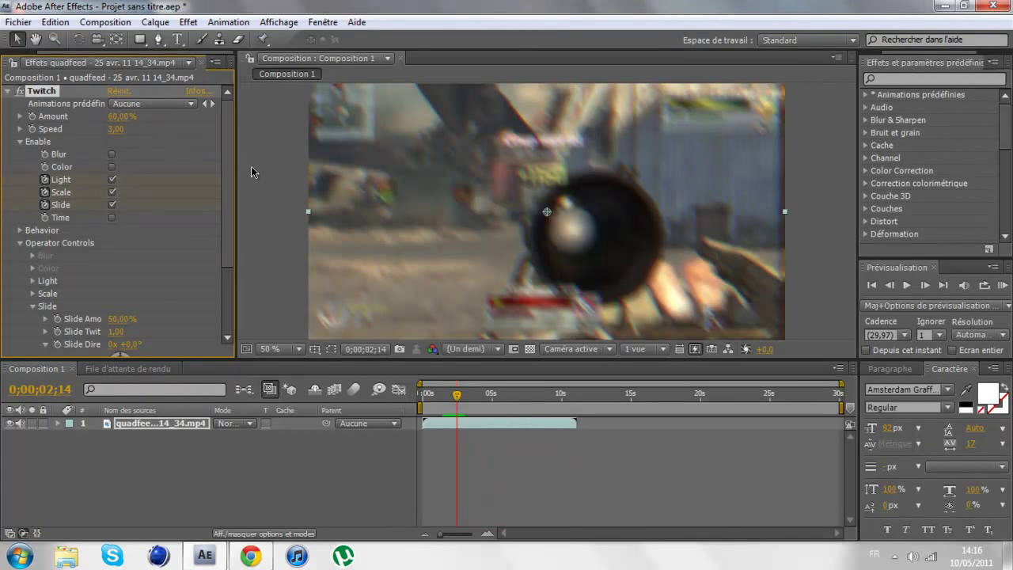
left_click_drag(235, 160, 233, 161)
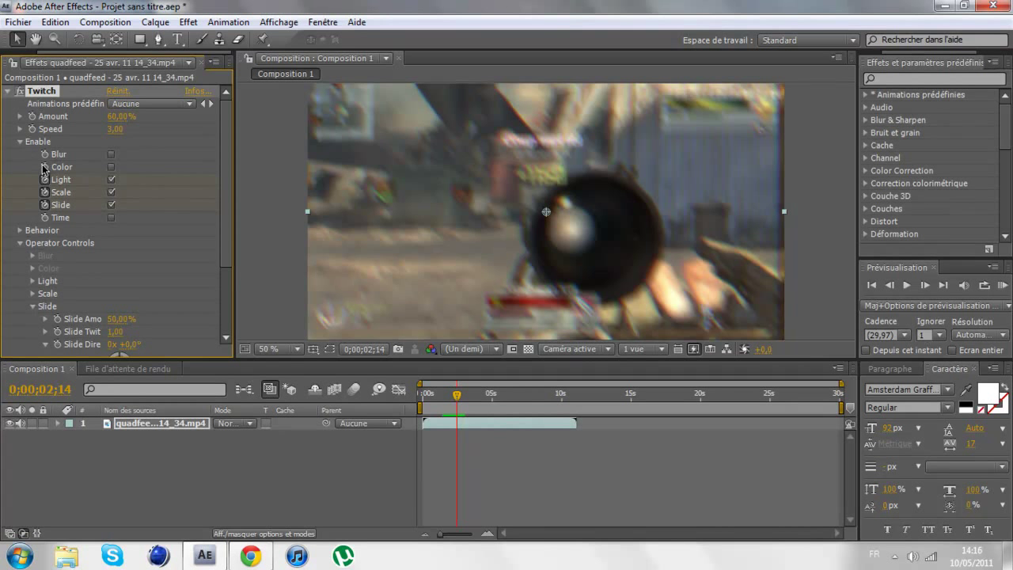
left_click_drag(226, 170, 226, 268)
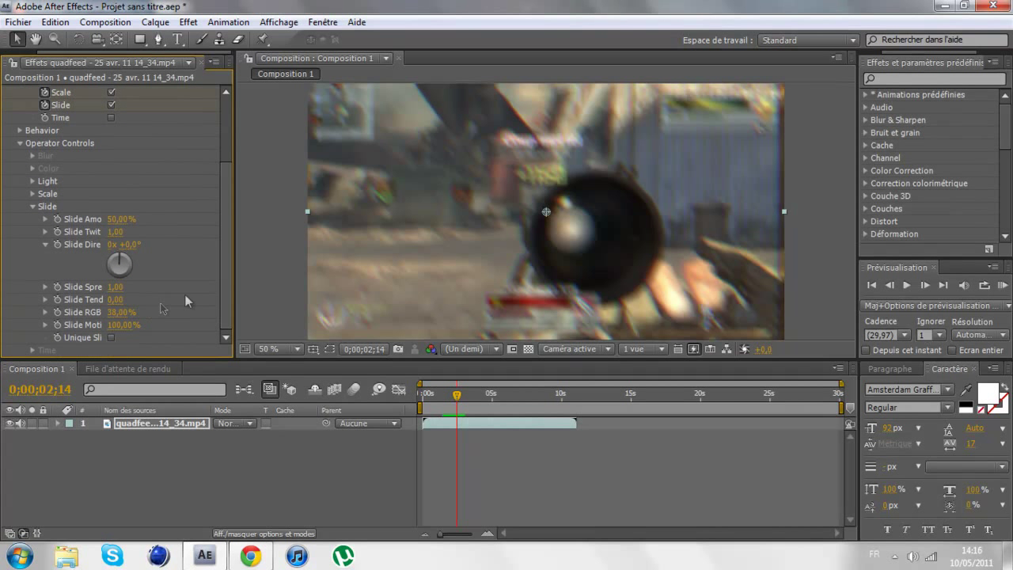
key("period")
key("period")
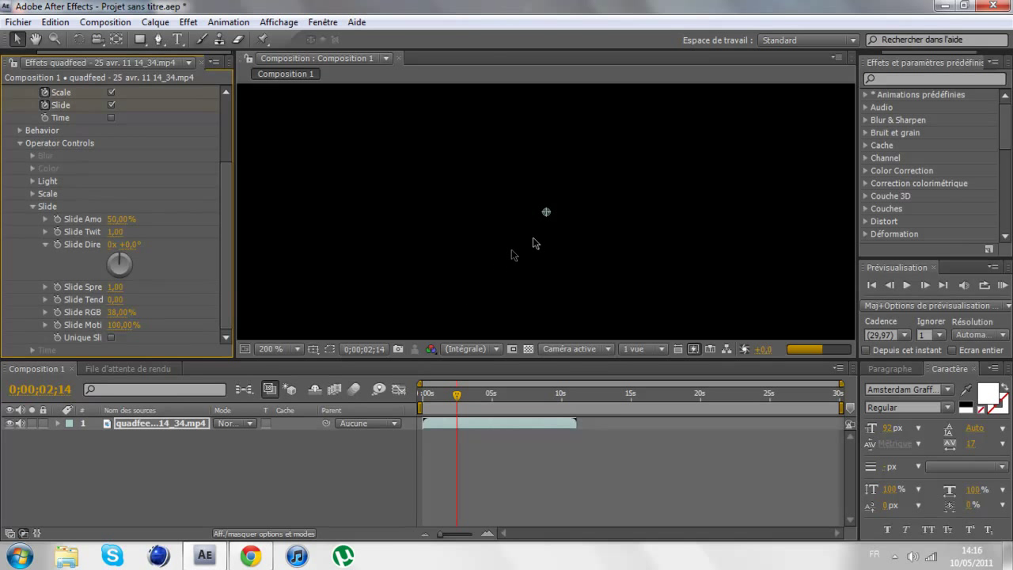
key("comma")
key("comma")
key("comma")
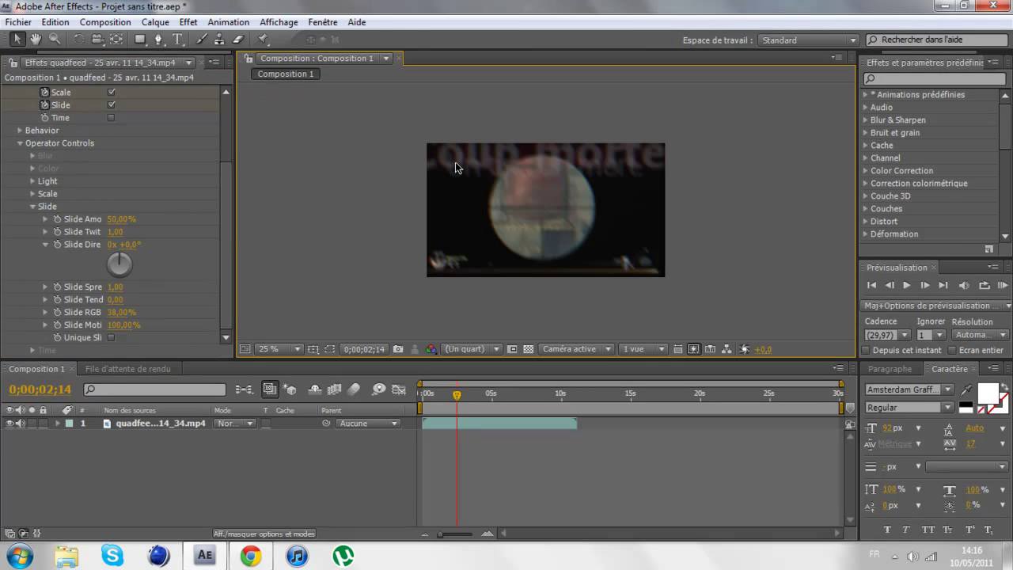
key("period")
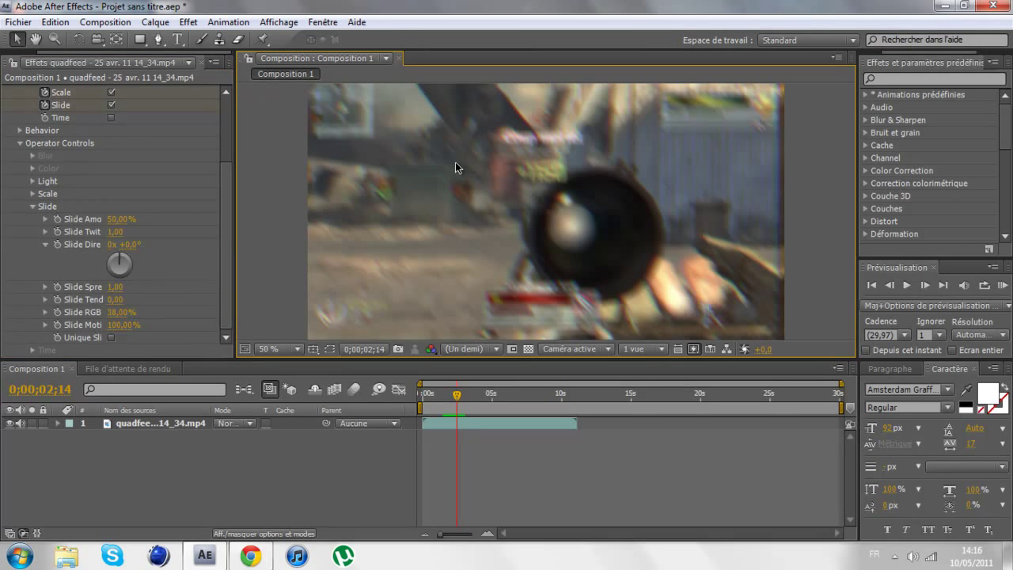
- Minimise the After Effects and web browser windows to reveal the desktop
left_click(944, 6)
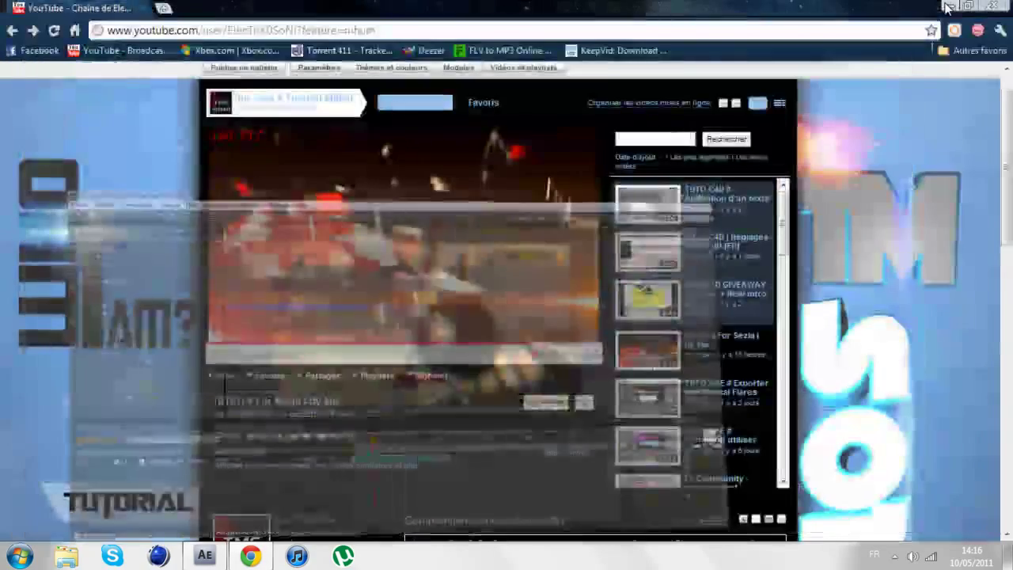
left_click(947, 7)
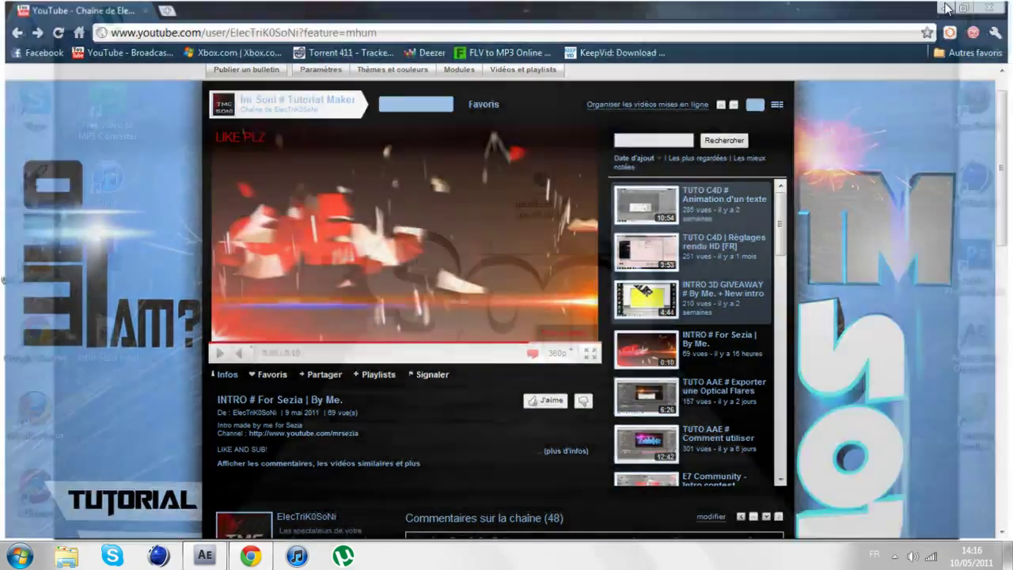